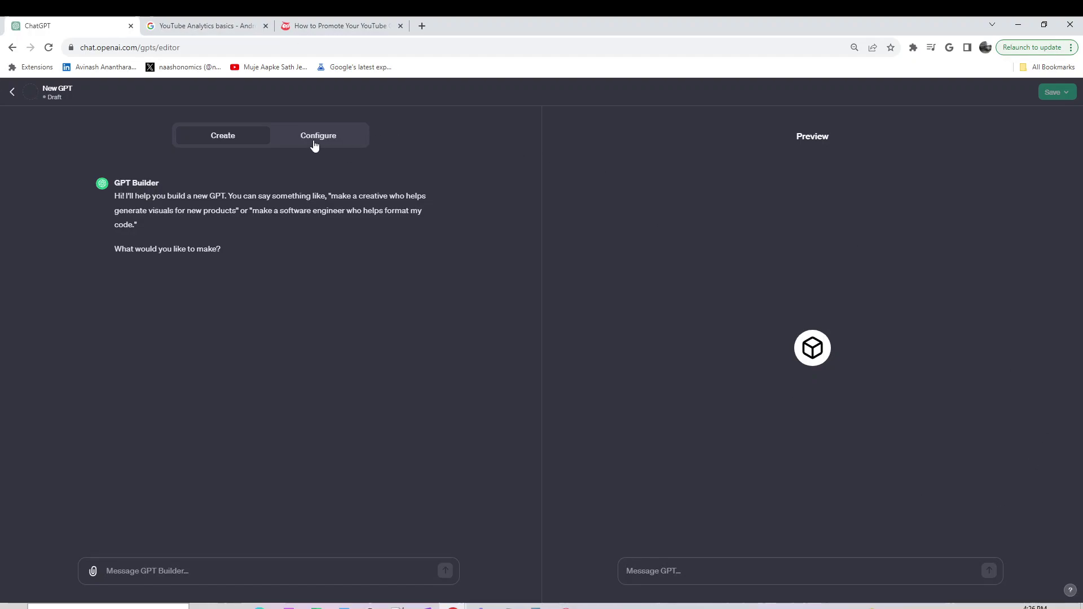
# Step: Upload m1docx.docx as a knowledge file on the Configure page
pyautogui.click(315, 141)
pyautogui.click(127, 458)
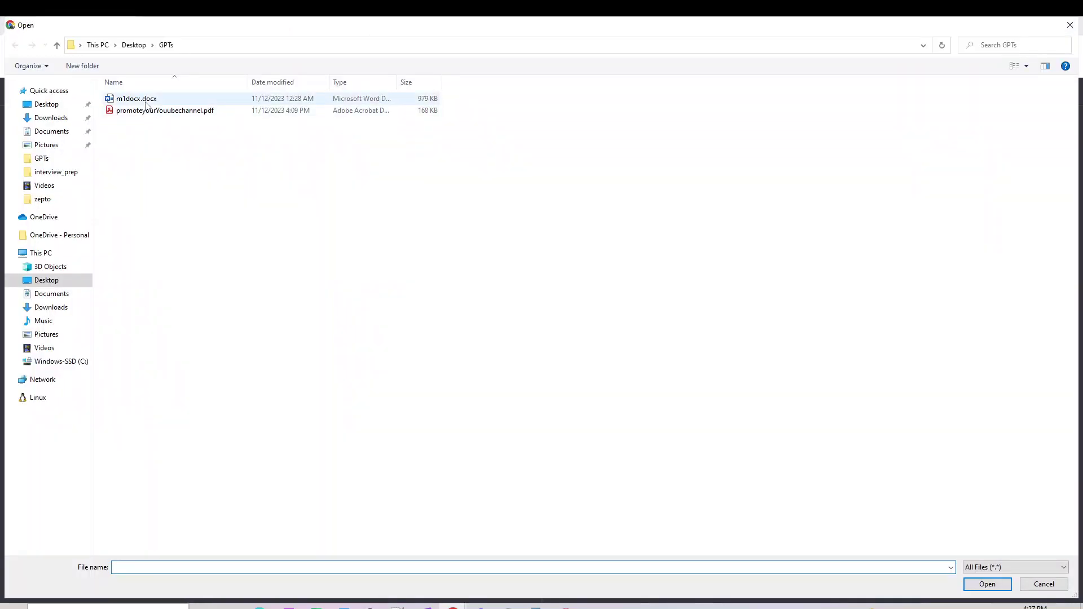
pyautogui.doubleClick(144, 100)
# Step: Glance over the YouTube Analytics basics article, then return to the GPT editor
pyautogui.click(220, 23)
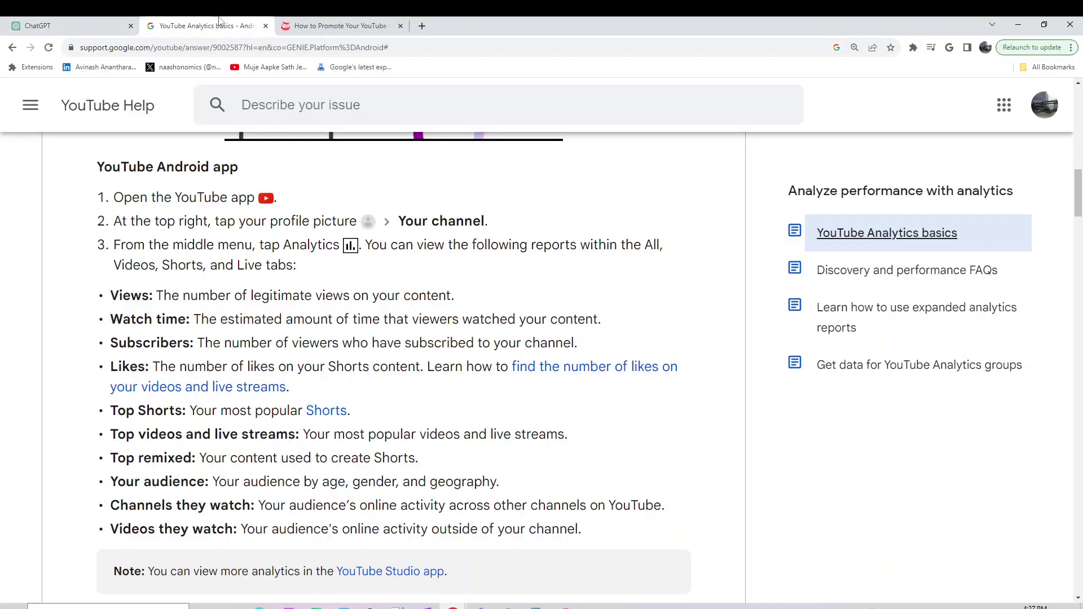
pyautogui.scroll(7, 355, 262)
pyautogui.scroll(7, 493, 256)
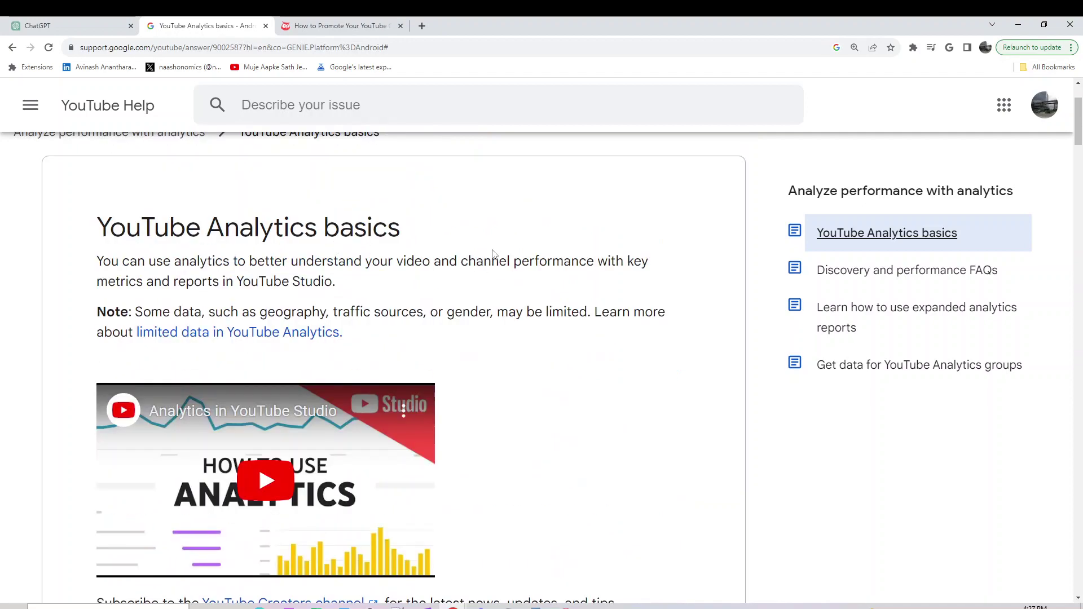
pyautogui.scroll(-7, 564, 287)
pyautogui.scroll(-8, 607, 310)
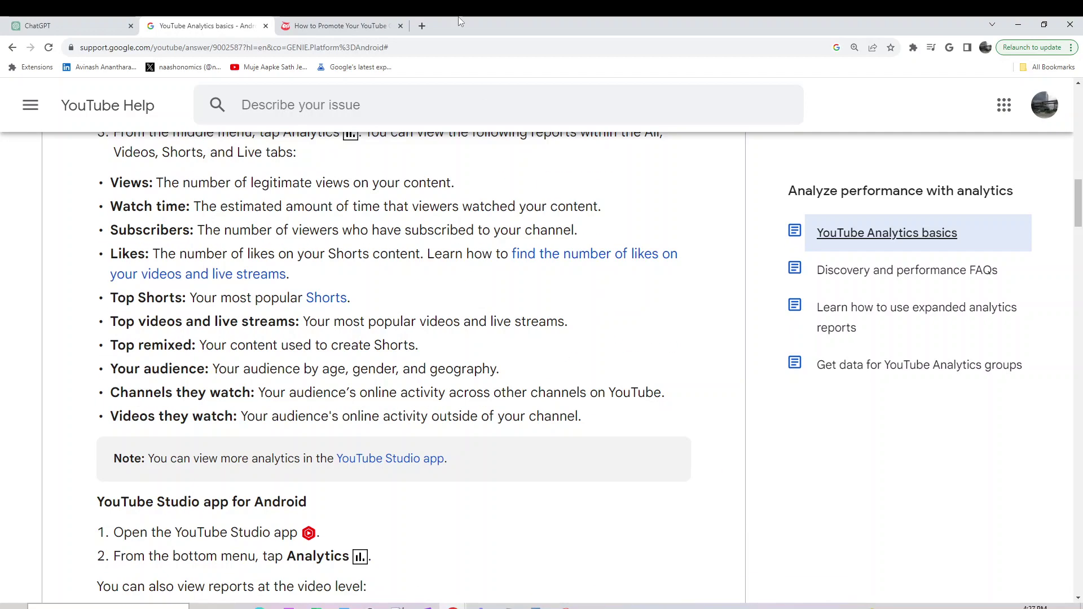
pyautogui.click(110, 28)
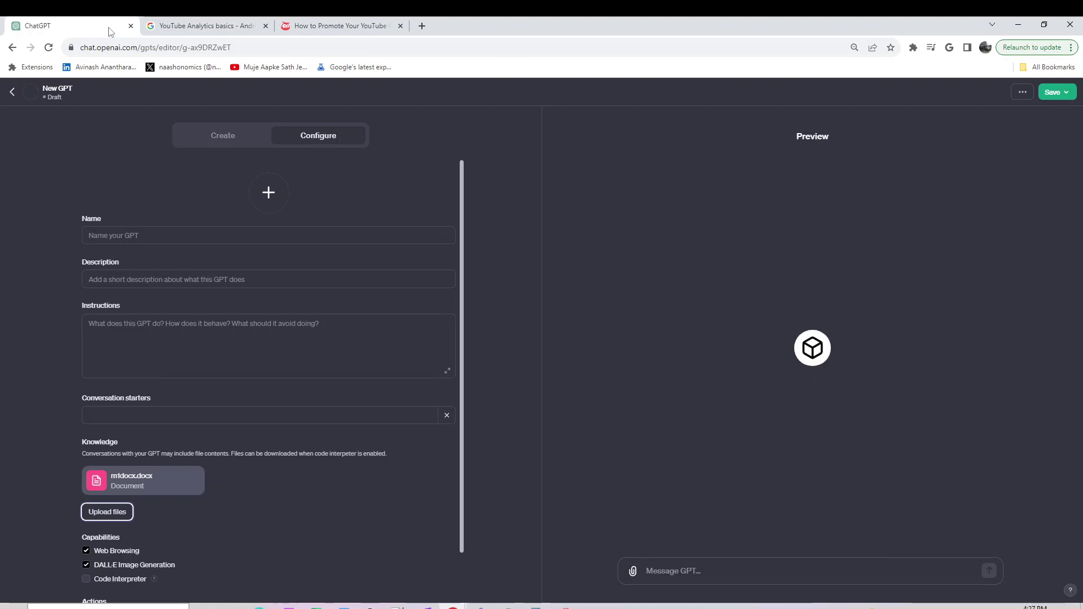
# Step: On the Create tab, send the builder 'import data from my uploaded file'
pyautogui.click(213, 138)
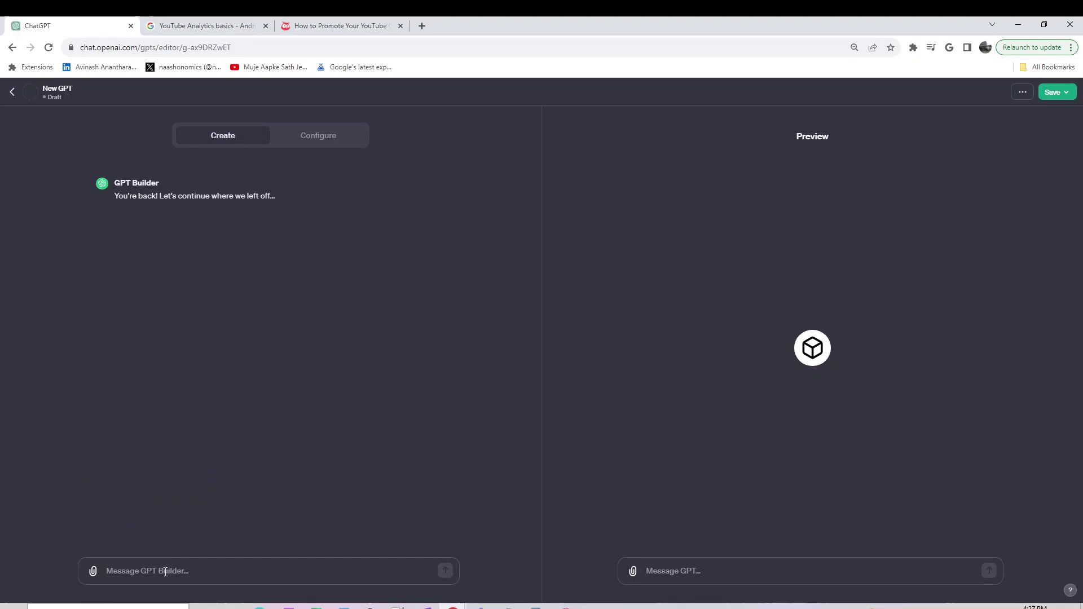
pyautogui.write('mport data from my uploaded file')
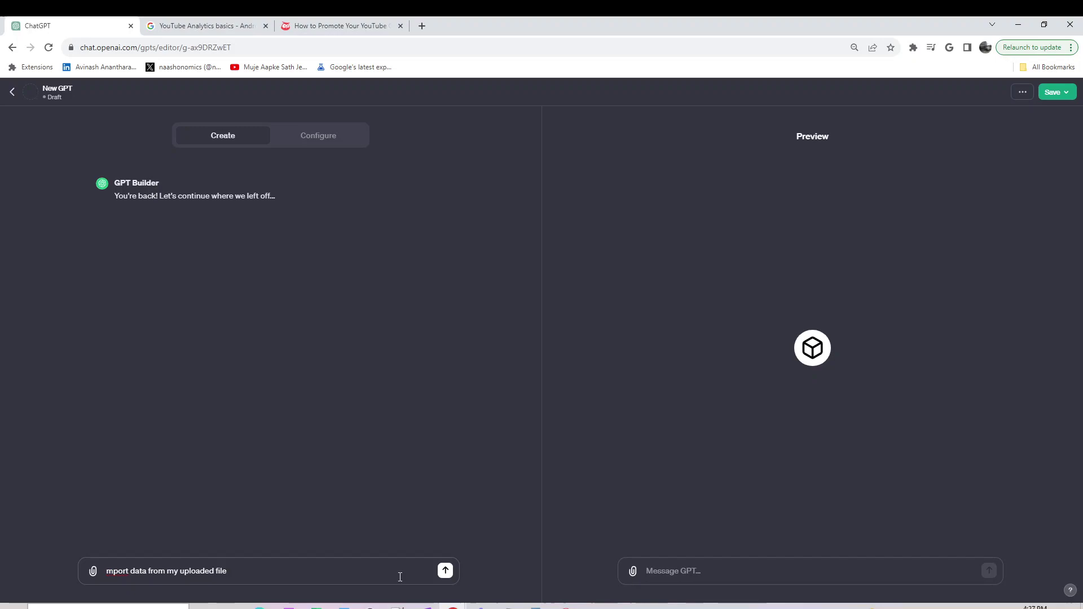
pyautogui.write('i')
pyautogui.press('Return')
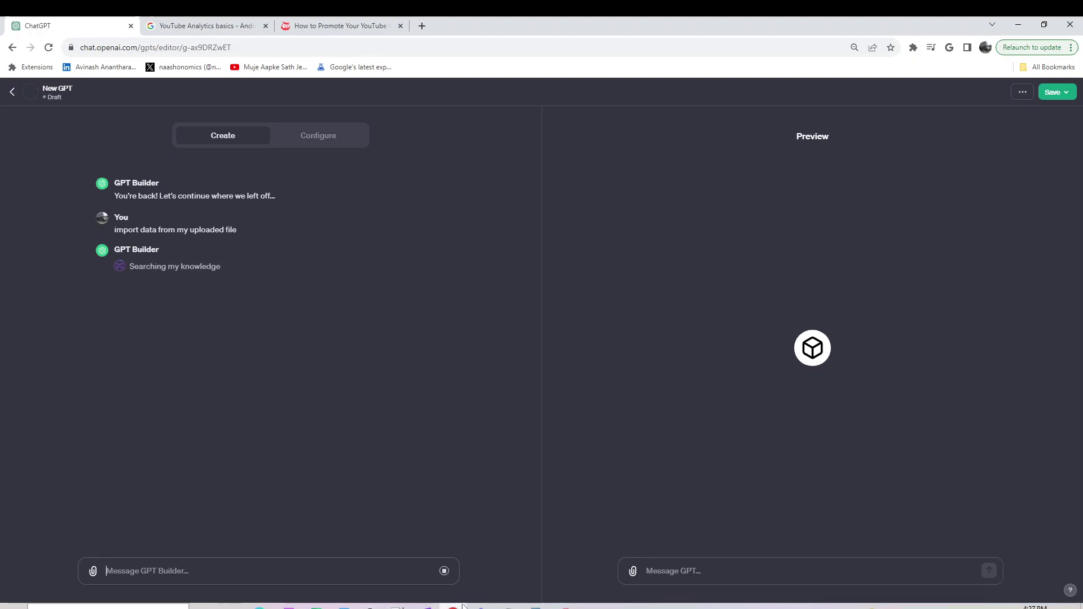
# Step: Read through m1docx.docx's YouTube growth guide in Word, then minimize Word
pyautogui.moveTo(343, 606)
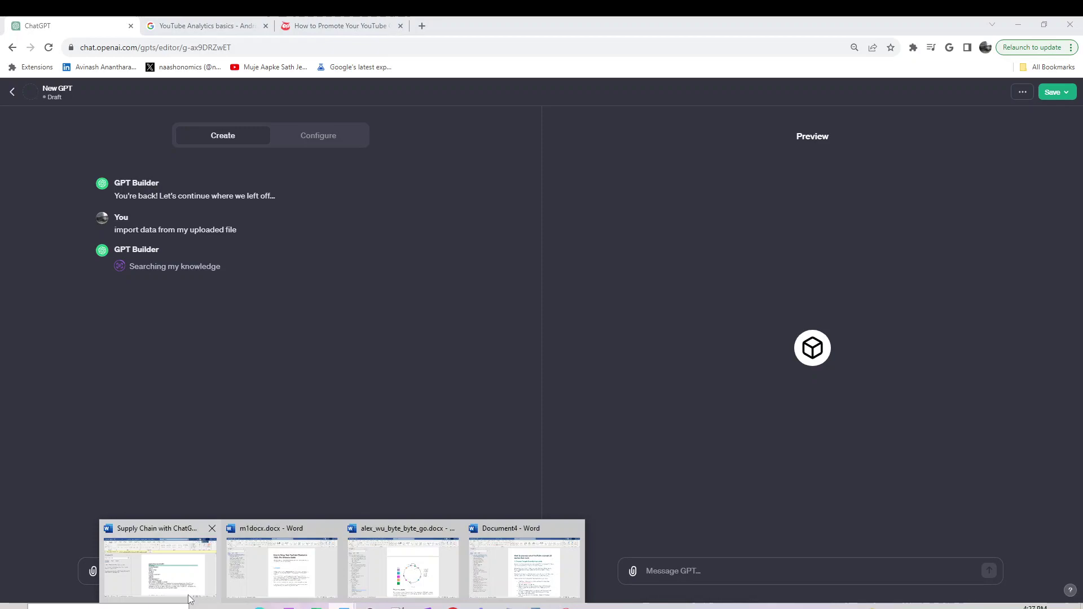
pyautogui.click(294, 581)
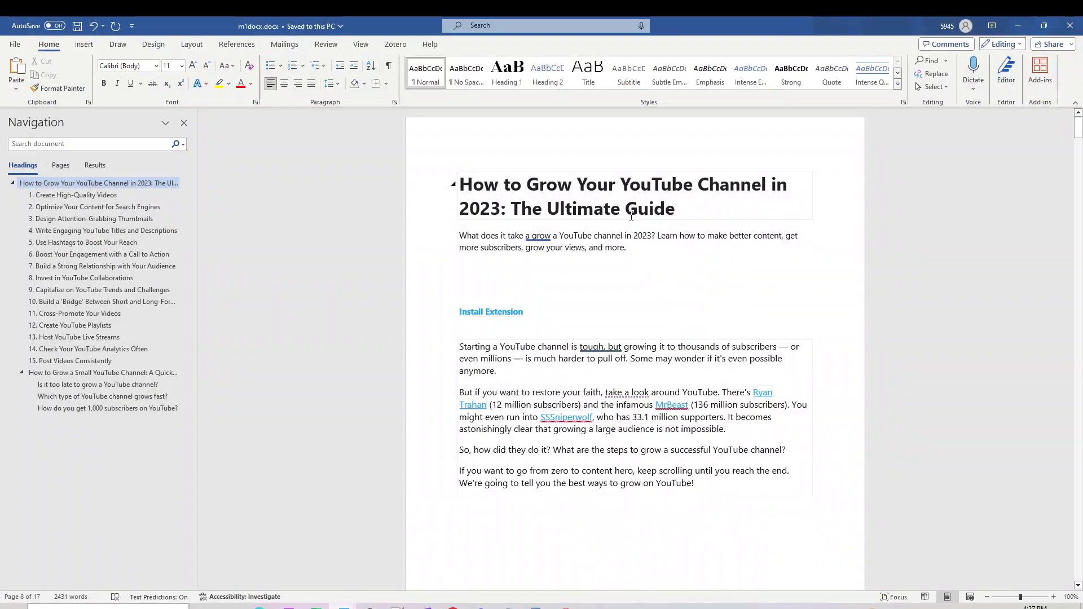
pyautogui.scroll(-2, 631, 216)
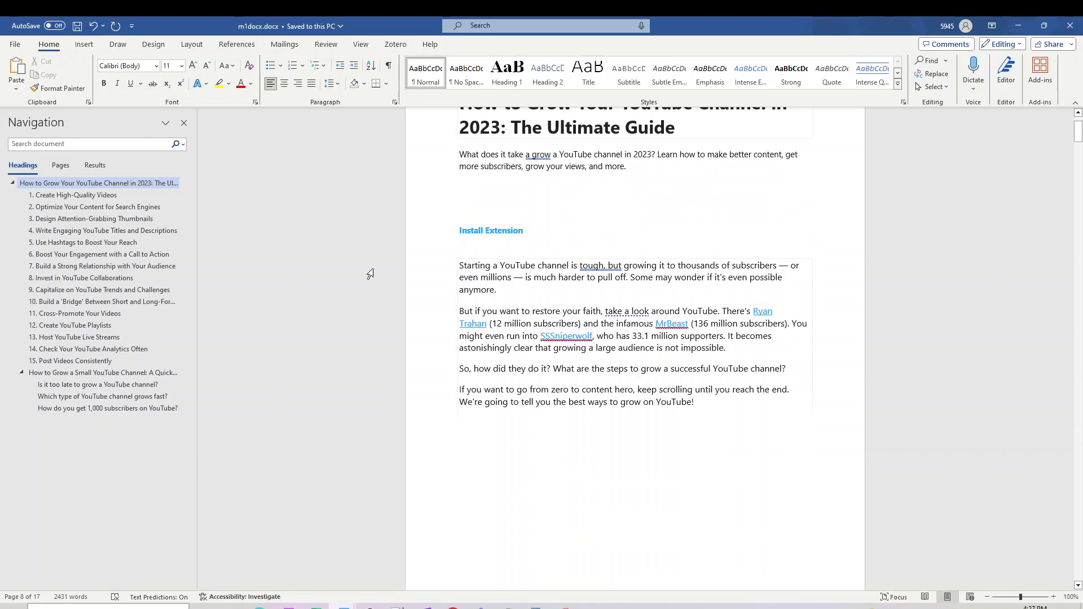
pyautogui.scroll(-10, 367, 278)
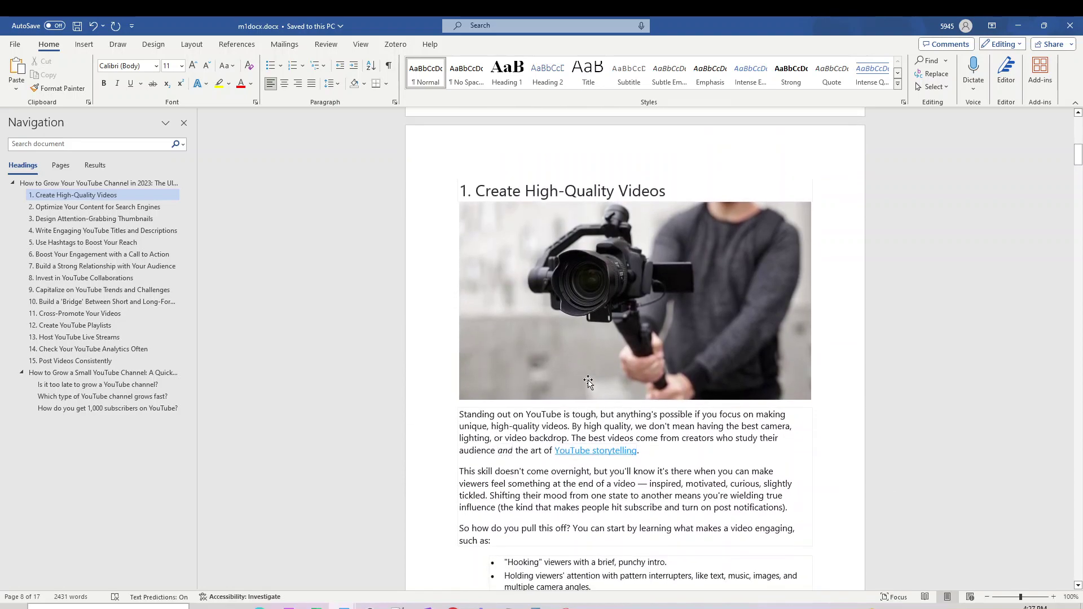
pyautogui.scroll(-20, 586, 381)
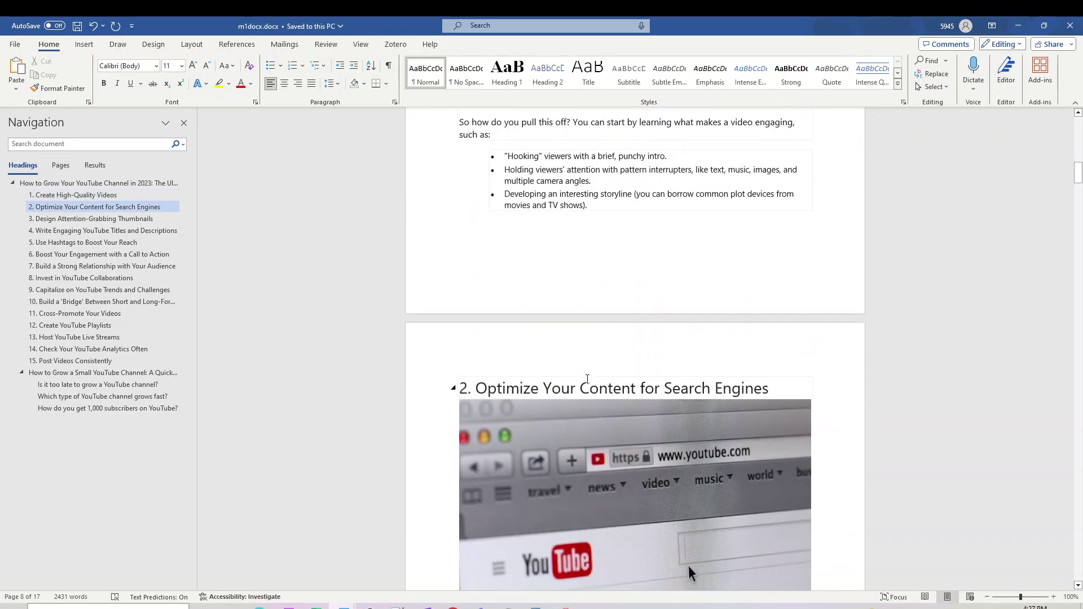
pyautogui.scroll(-10, 586, 380)
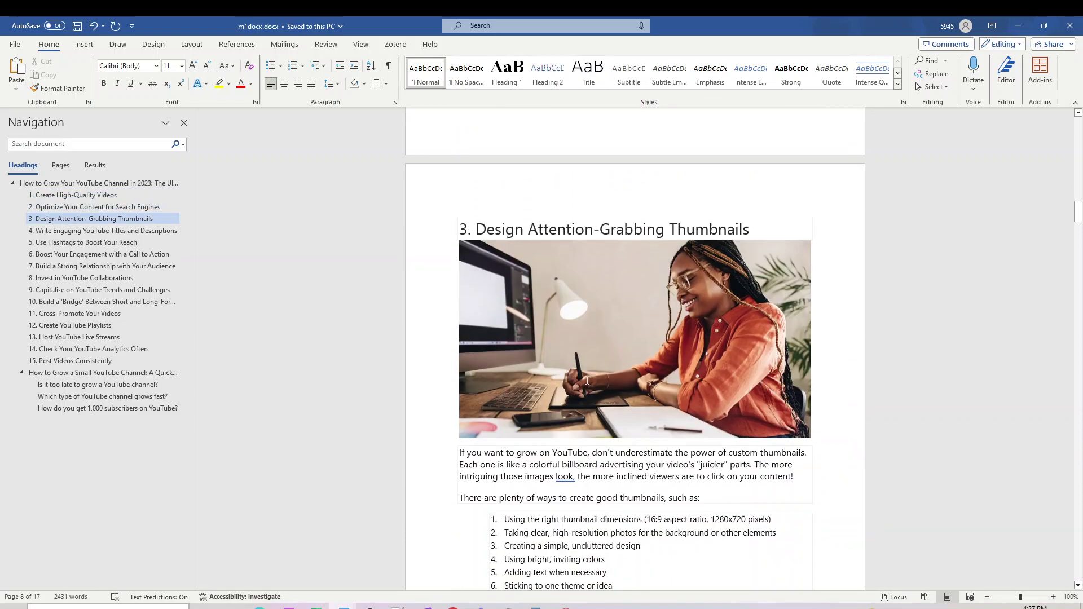
pyautogui.scroll(-20, 585, 376)
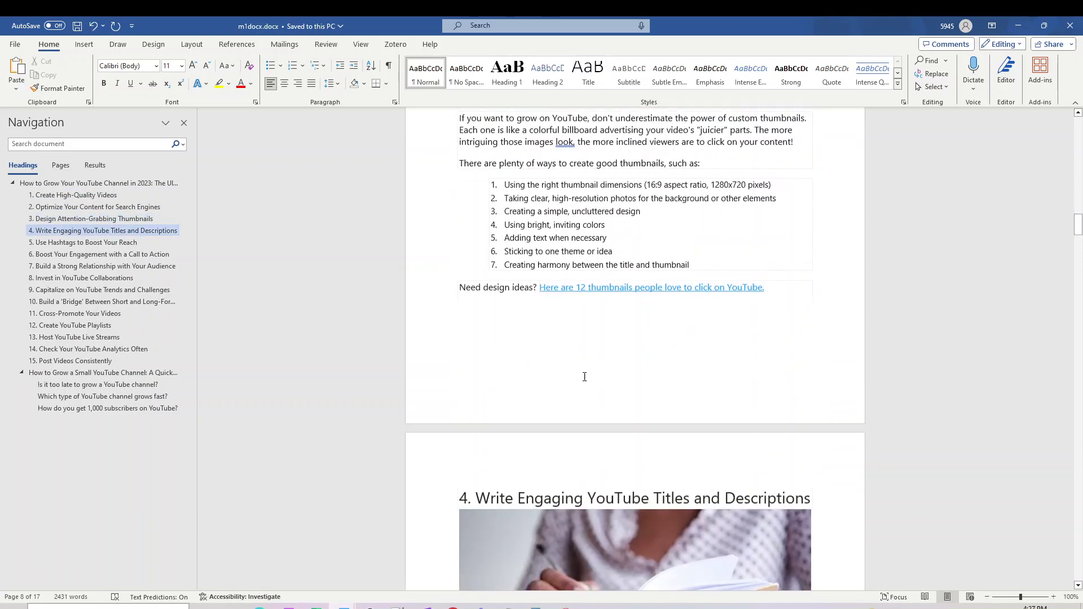
pyautogui.scroll(-10, 583, 377)
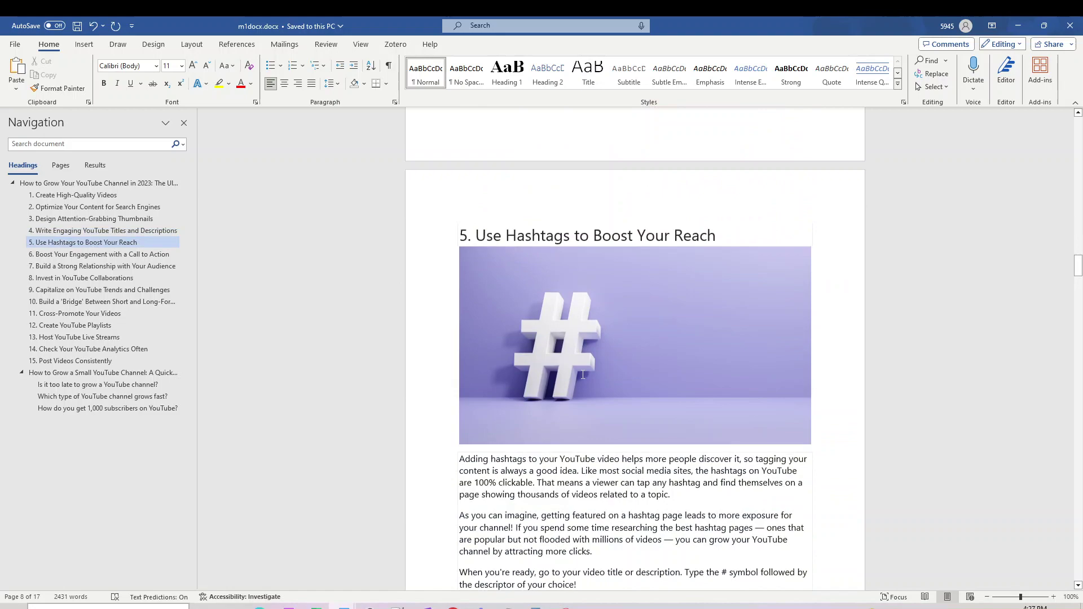
pyautogui.scroll(3, 581, 373)
pyautogui.scroll(-15, 581, 373)
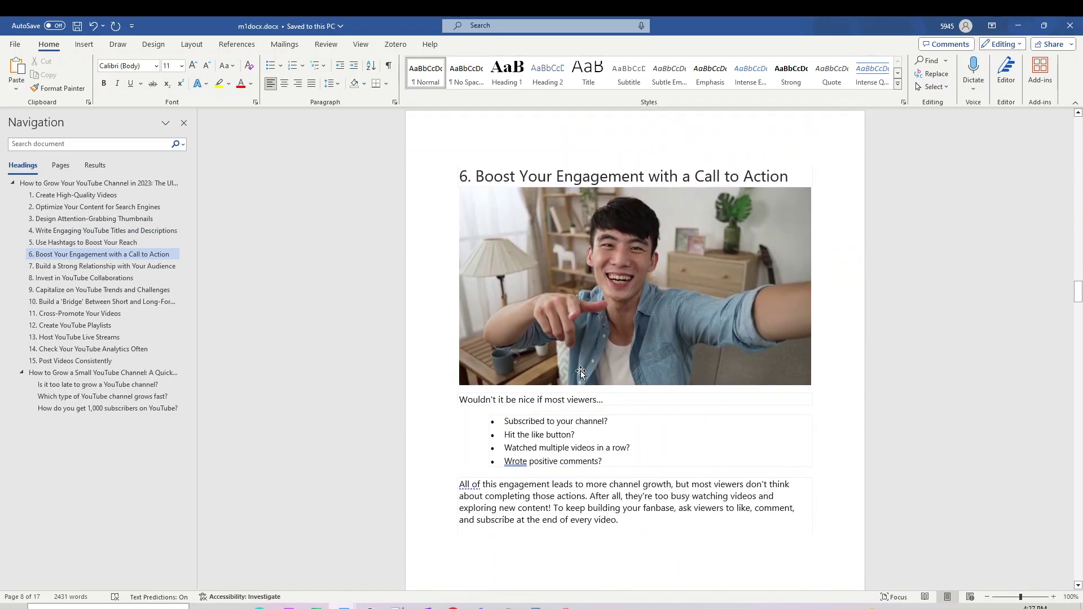
pyautogui.scroll(-16, 581, 372)
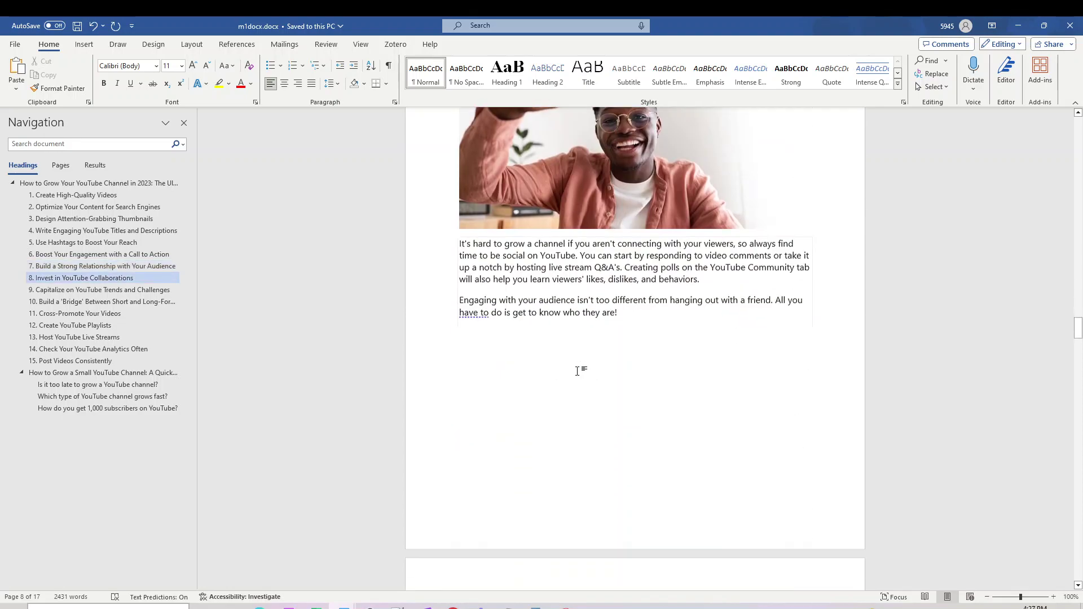
pyautogui.scroll(-15, 577, 371)
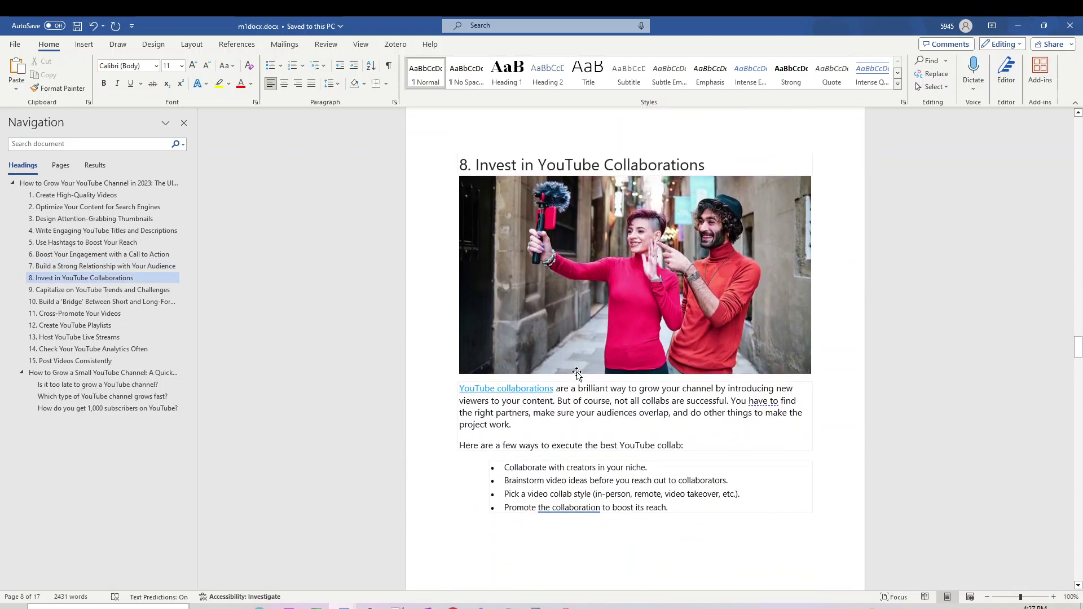
pyautogui.scroll(-15, 577, 373)
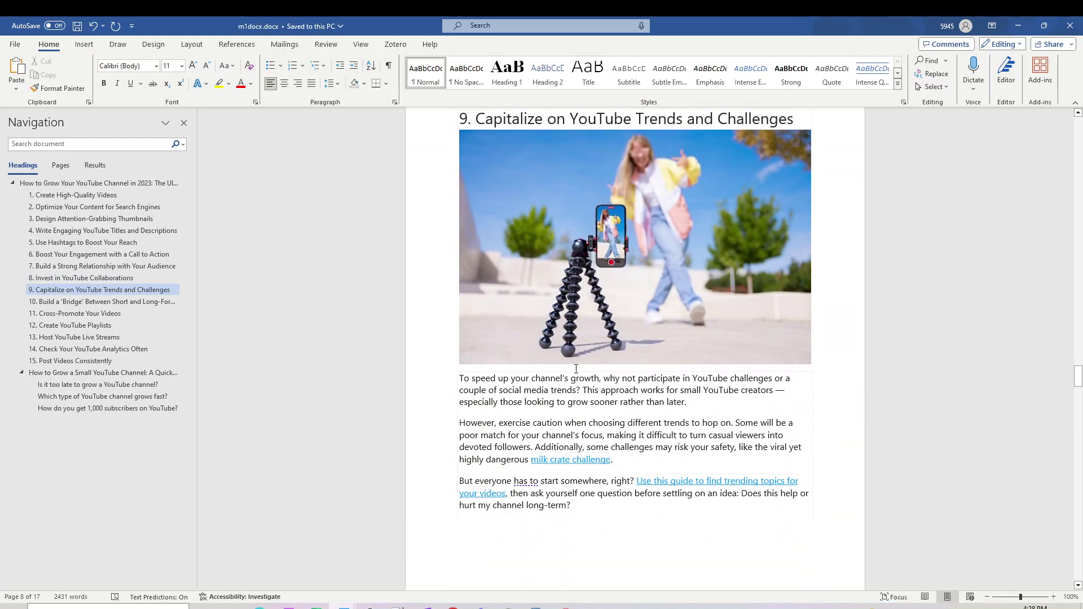
pyautogui.scroll(-15, 576, 369)
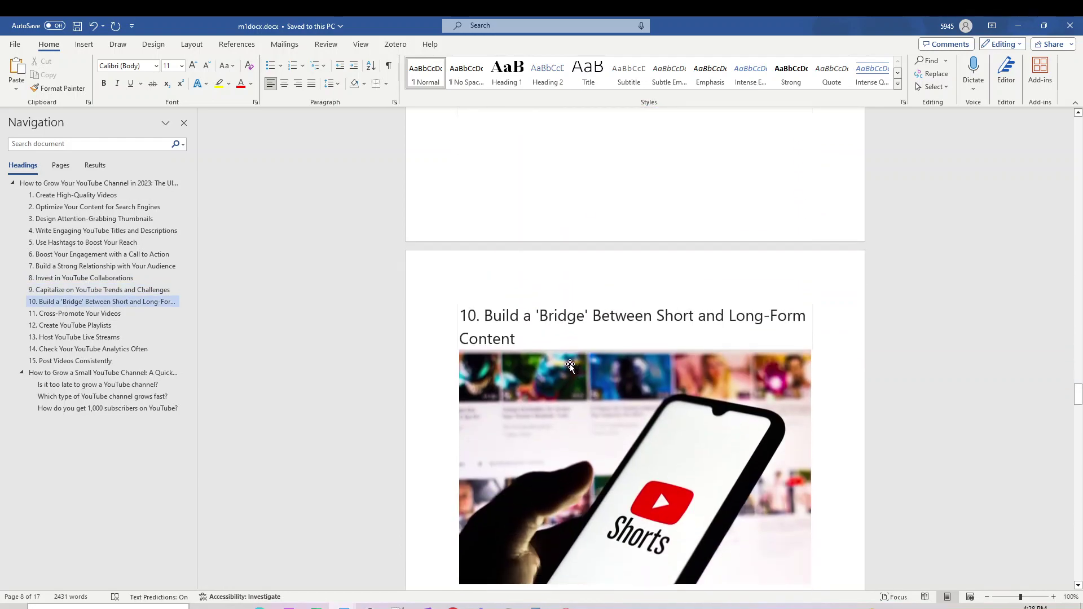
pyautogui.scroll(-15, 570, 365)
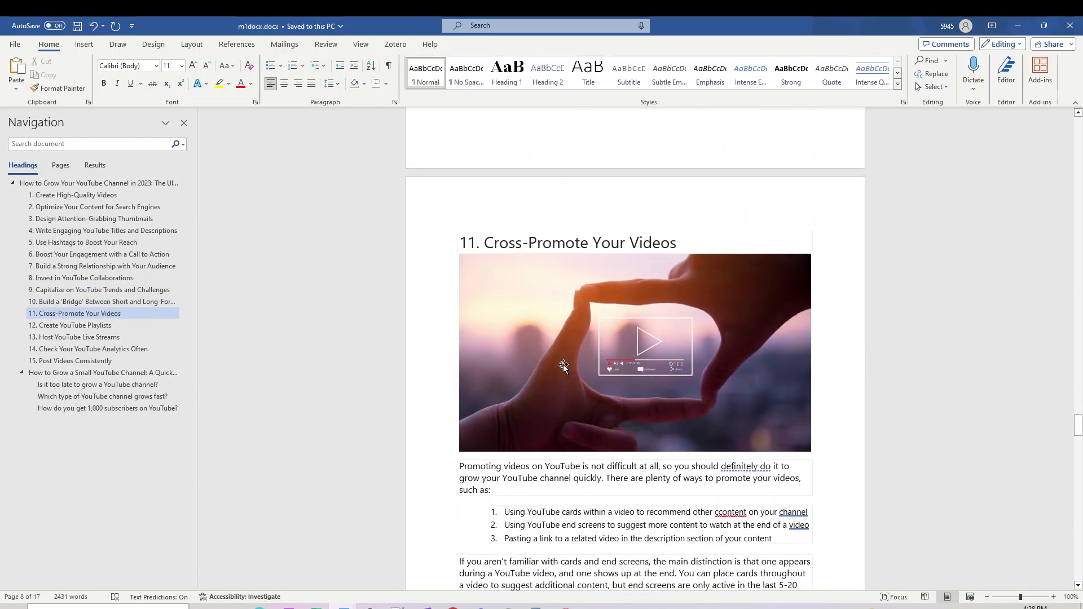
pyautogui.scroll(-2, 563, 364)
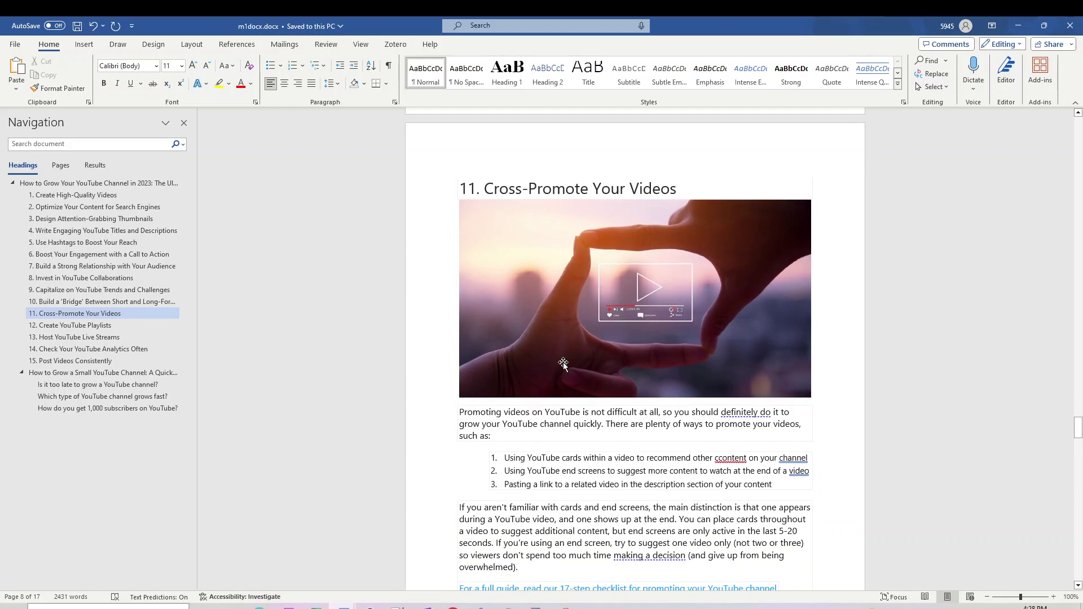
pyautogui.scroll(-20, 563, 364)
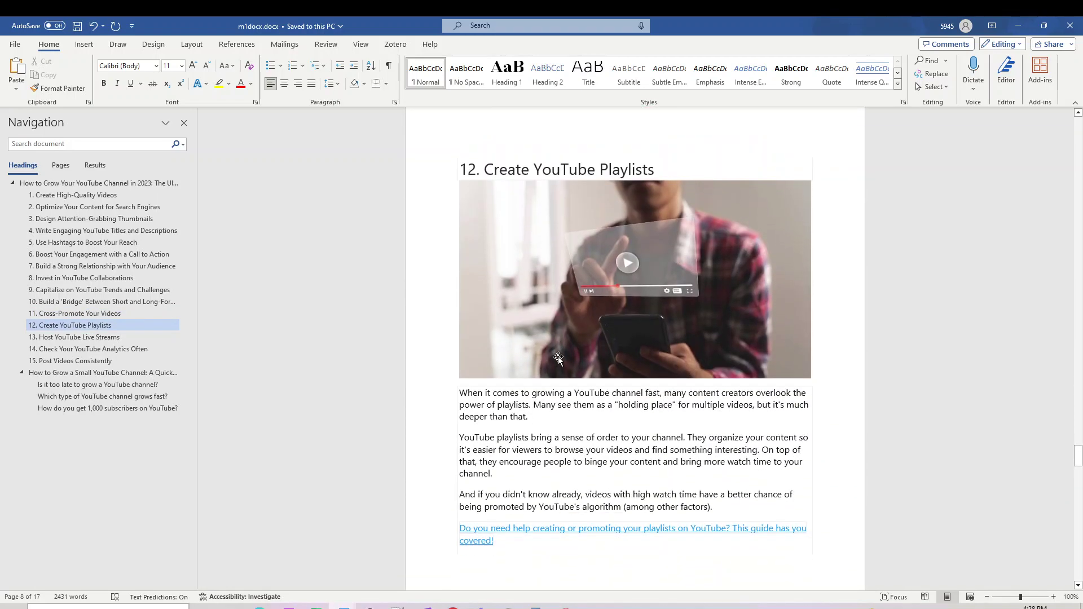
pyautogui.scroll(-15, 558, 359)
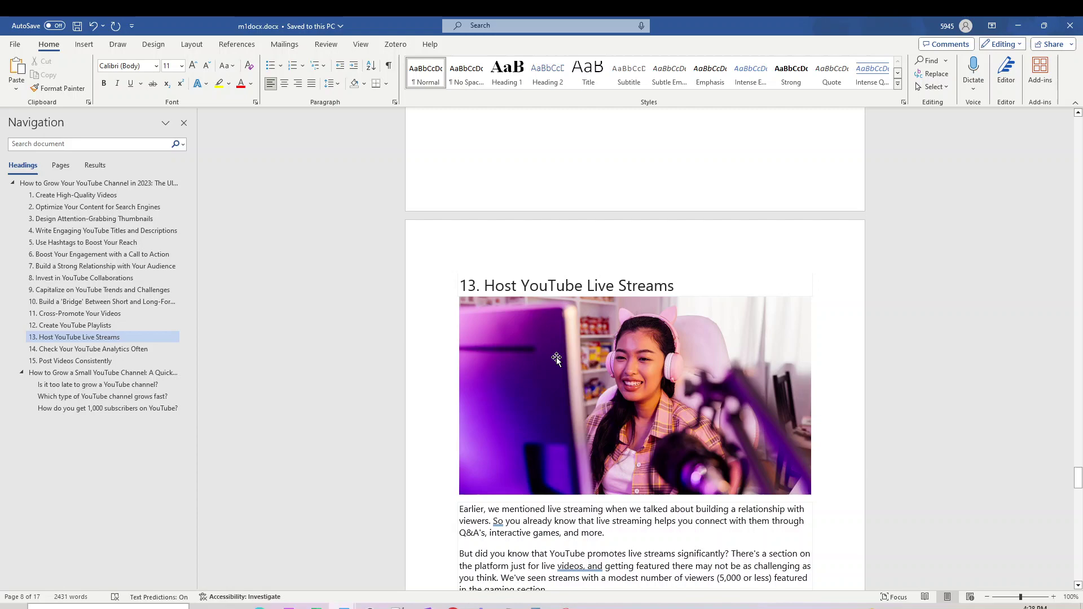
pyautogui.scroll(-20, 556, 359)
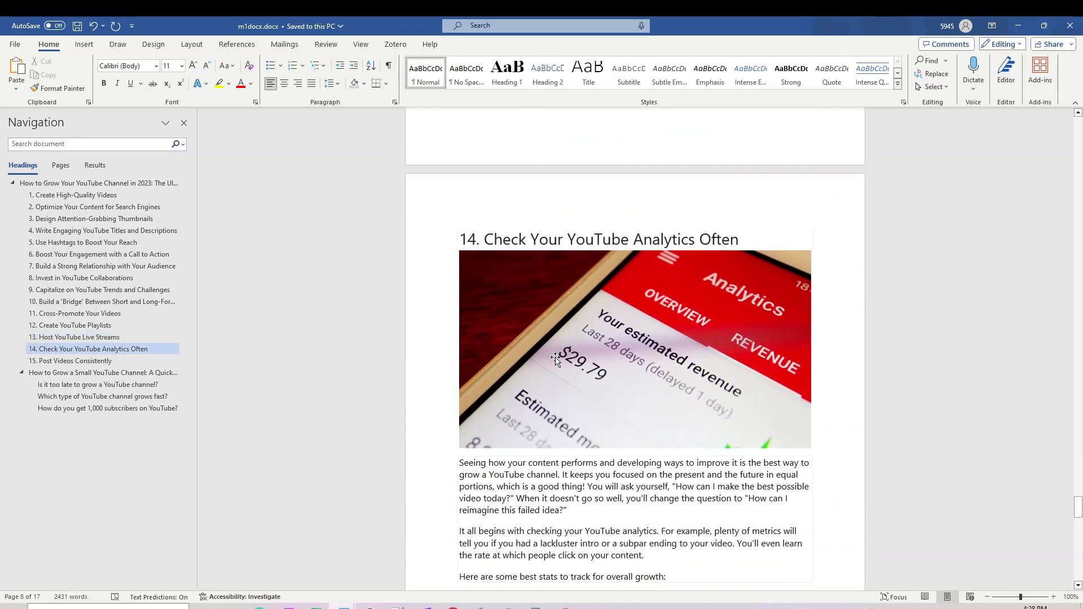
pyautogui.scroll(-18, 555, 359)
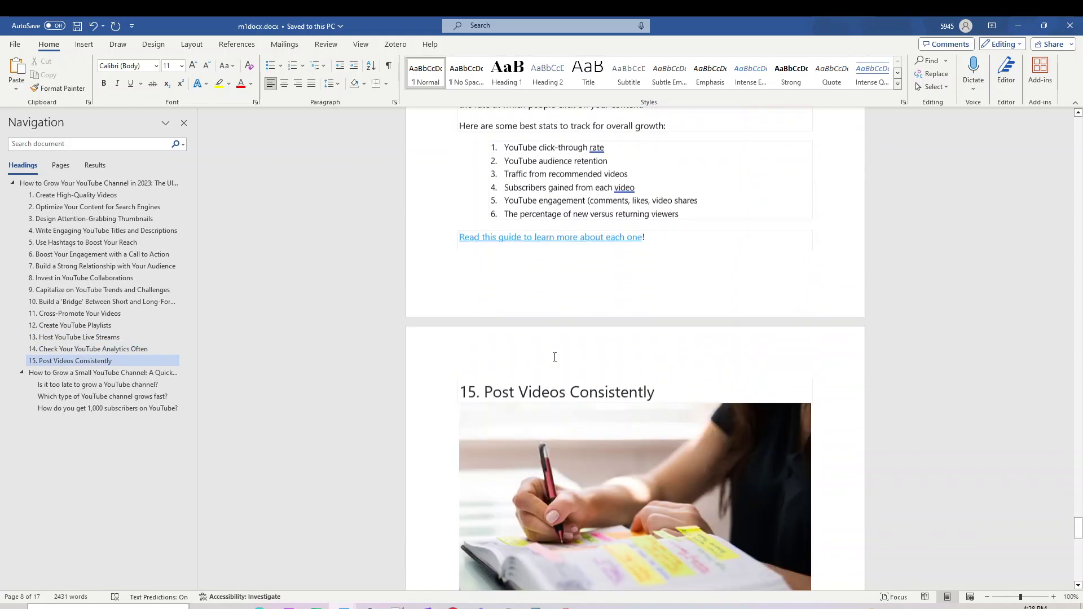
pyautogui.click(1018, 26)
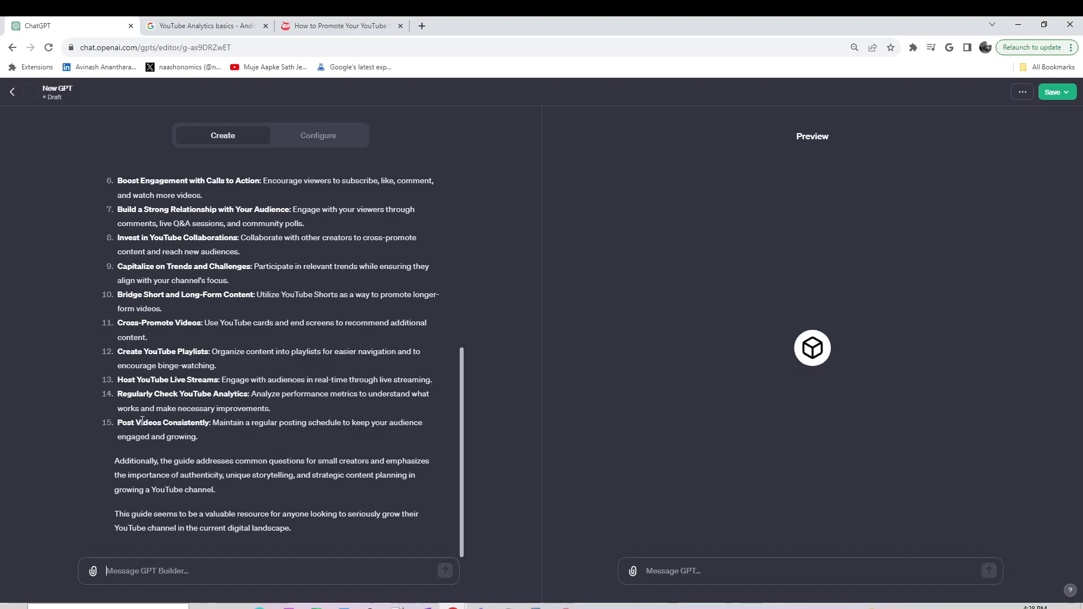
# Step: Scroll through the builder's reply summarizing the guide's 15 growth strategies
pyautogui.scroll(5, 141, 422)
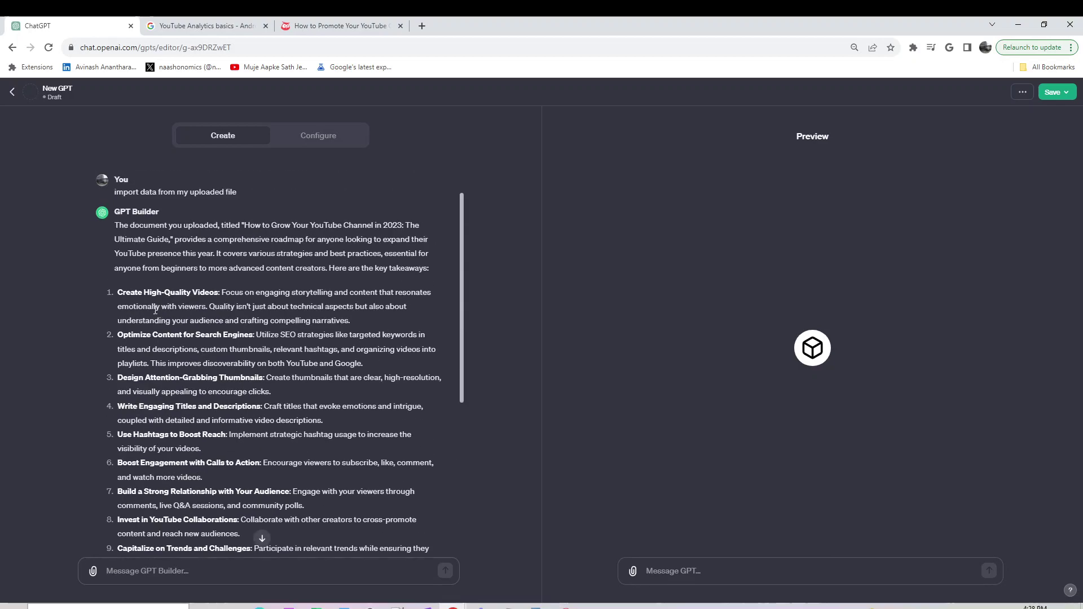
pyautogui.scroll(-5, 155, 310)
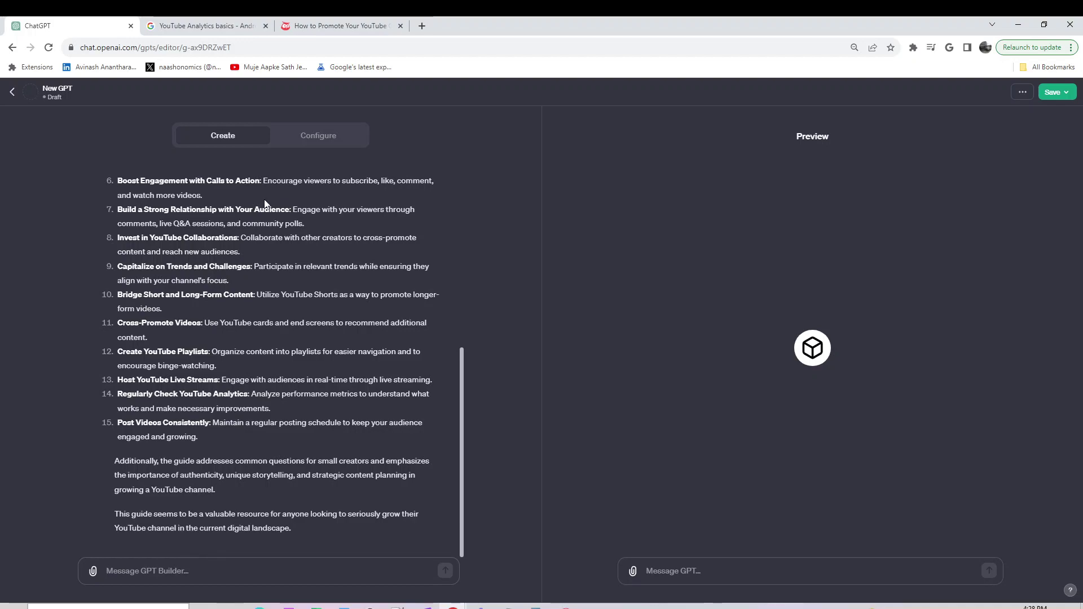
# Step: Upload promoteyourYouubechannel.pdf as a knowledge file on the Configure page
pyautogui.click(312, 140)
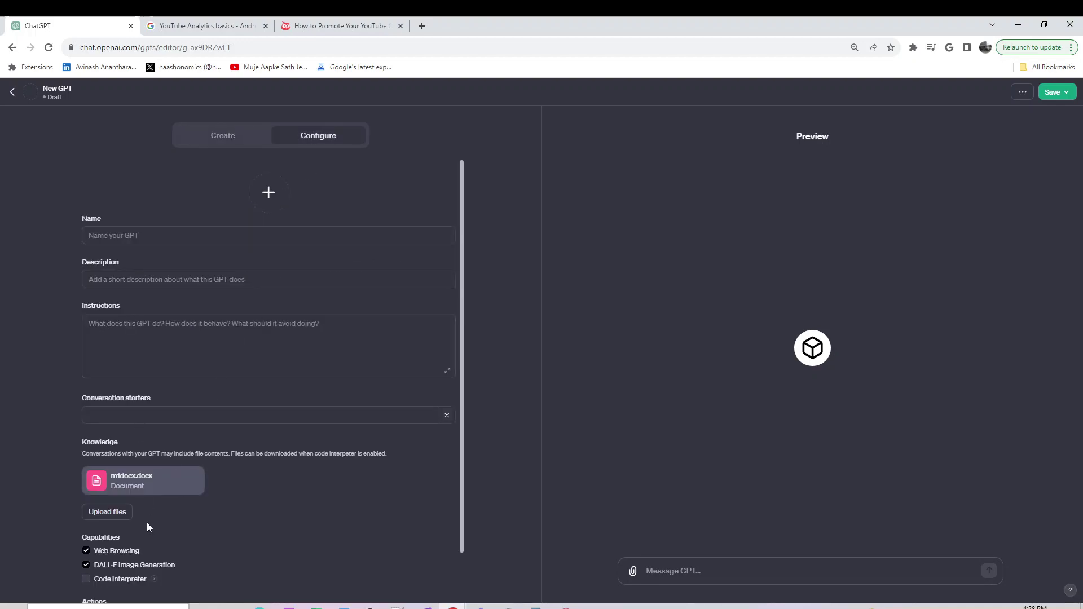
pyautogui.click(108, 512)
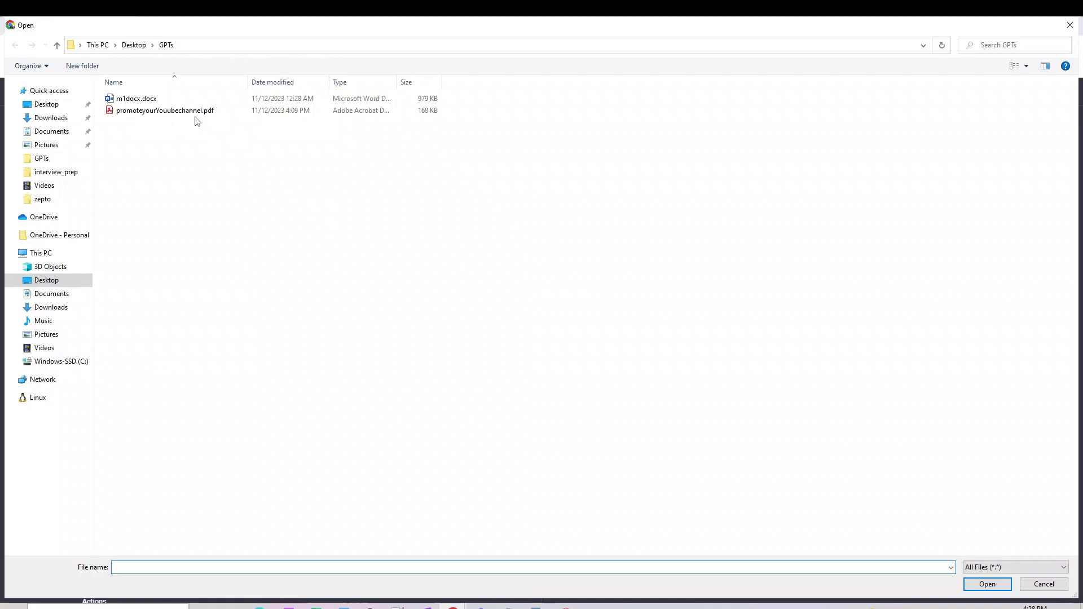
pyautogui.doubleClick(164, 113)
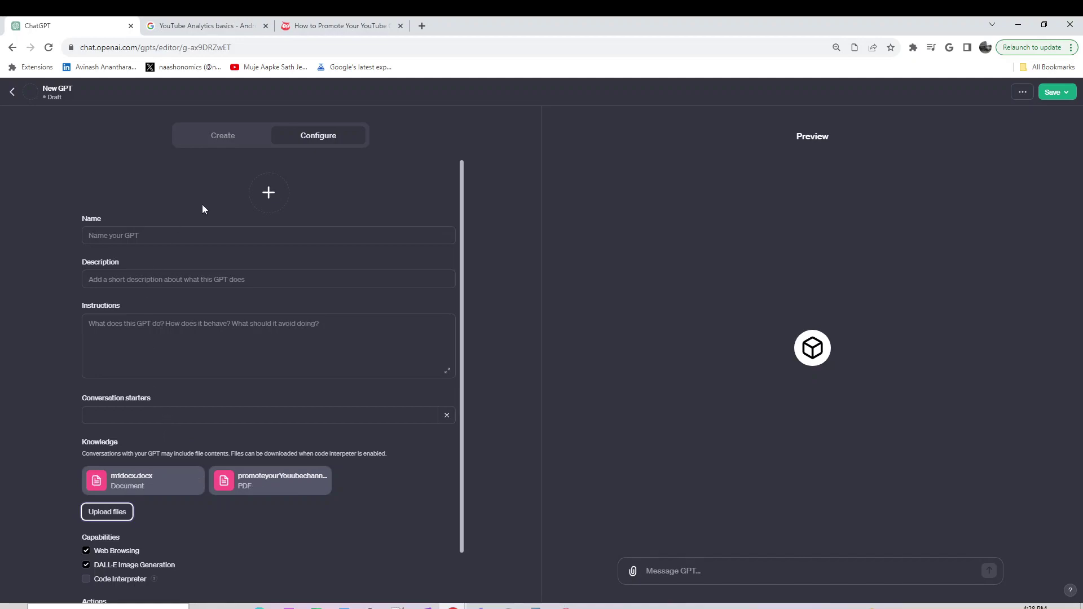
# Step: Back on Create, send the builder 'import data from my uploaded pdf file'
pyautogui.click(220, 137)
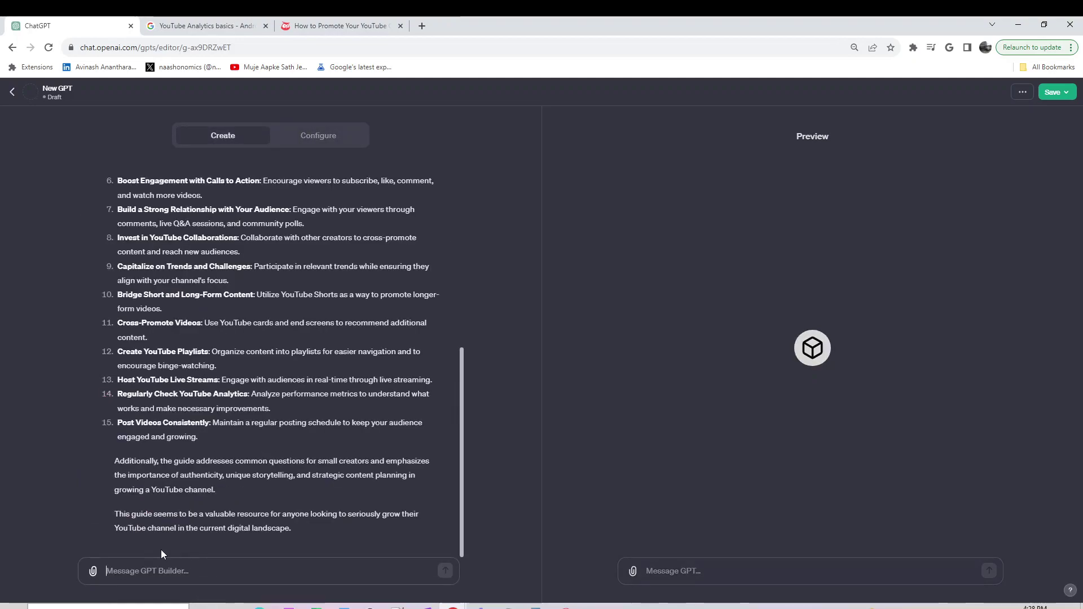
pyautogui.scroll(6, 231, 359)
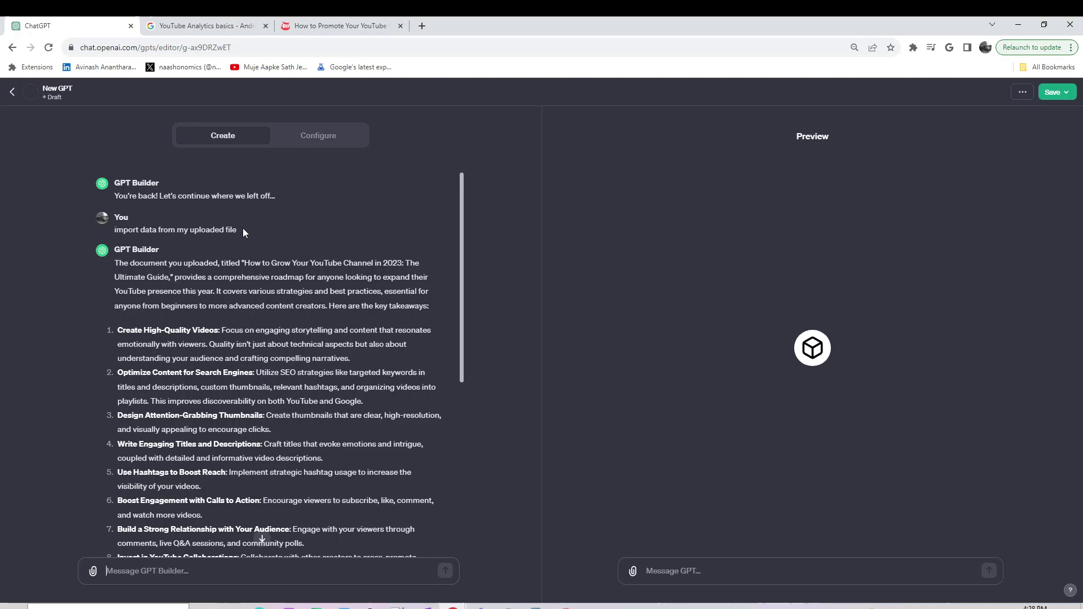
pyautogui.moveTo(241, 229); pyautogui.dragTo(135, 230)
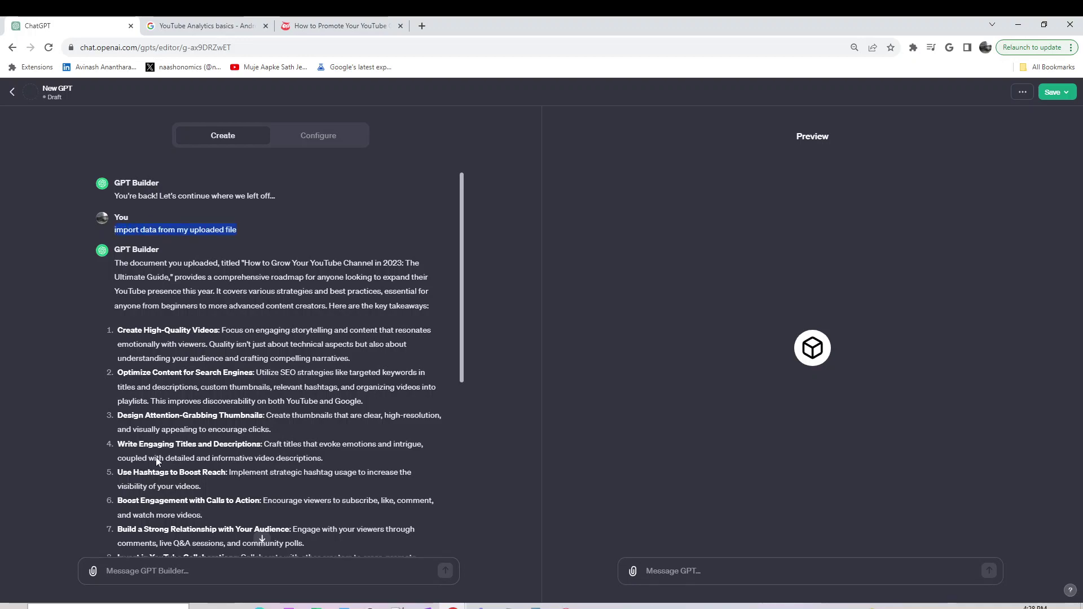
pyautogui.click(148, 571)
pyautogui.write('import data from my uploaded file')
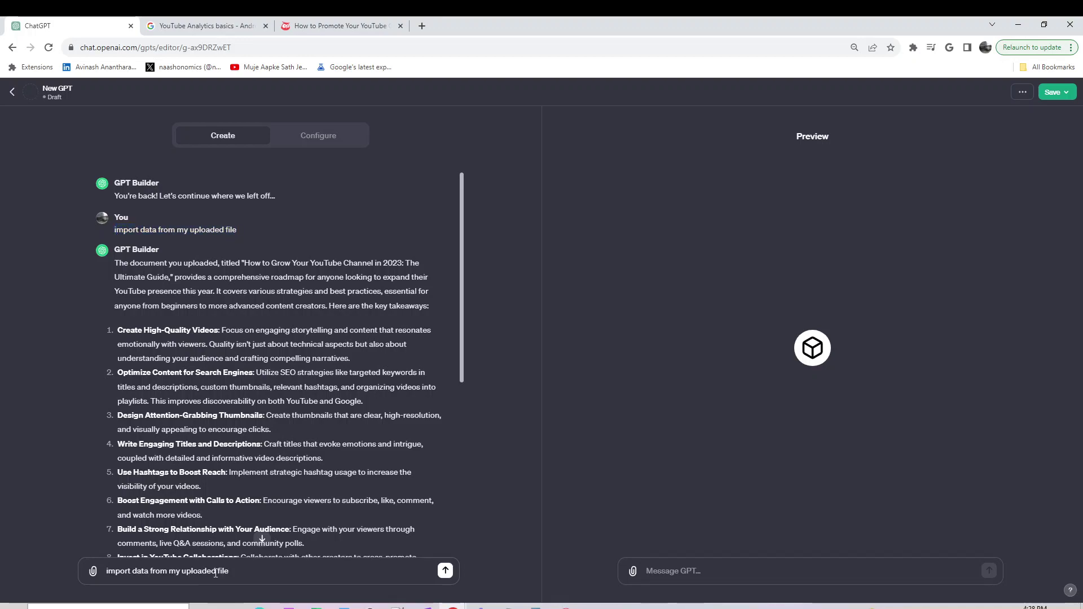
pyautogui.write('pdf')
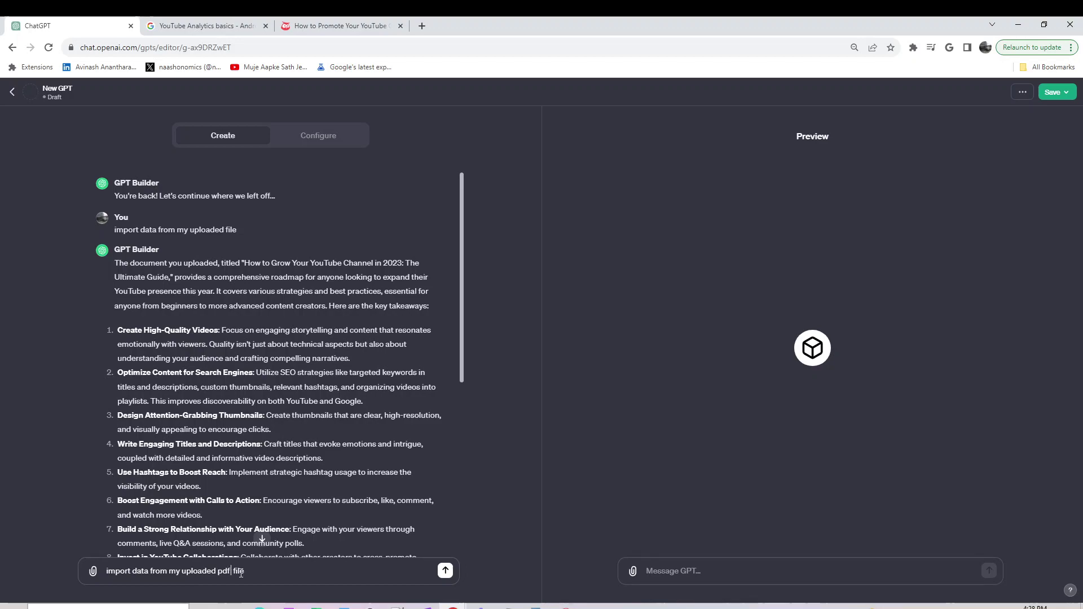
pyautogui.press('Return')
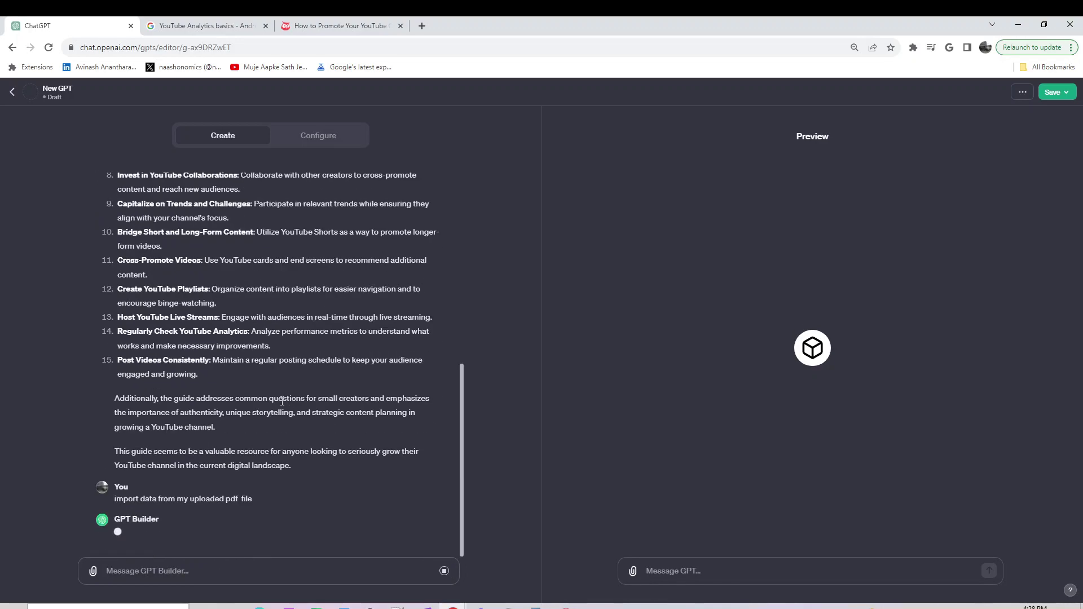
# Step: Skim the Hootsuite article on 30 YouTube promotion tactics after closing its popup, then return to ChatGPT
pyautogui.click(339, 26)
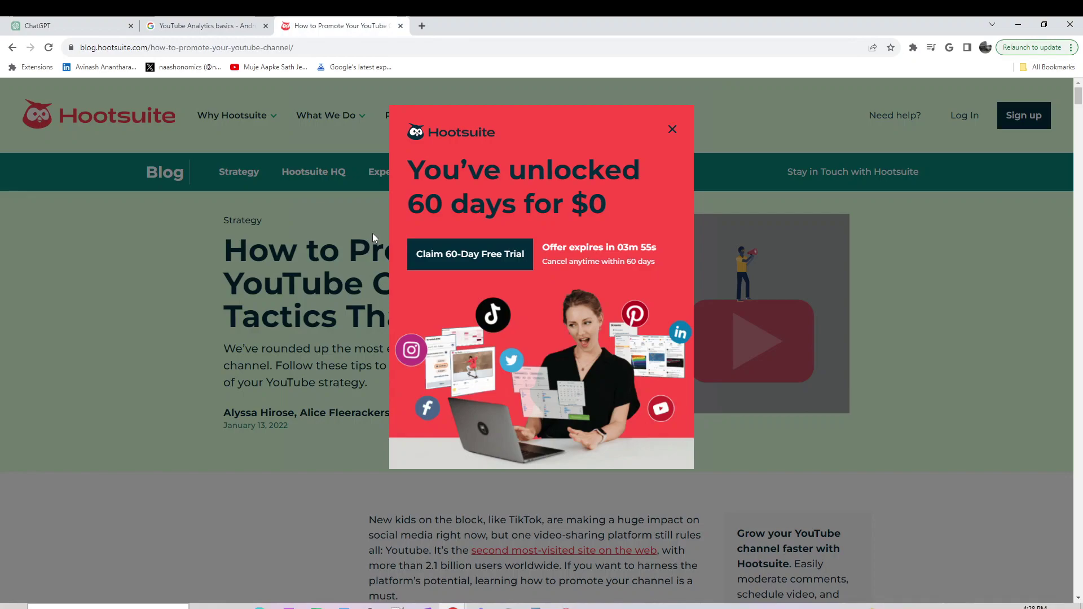
pyautogui.click(673, 129)
pyautogui.scroll(-15, 573, 454)
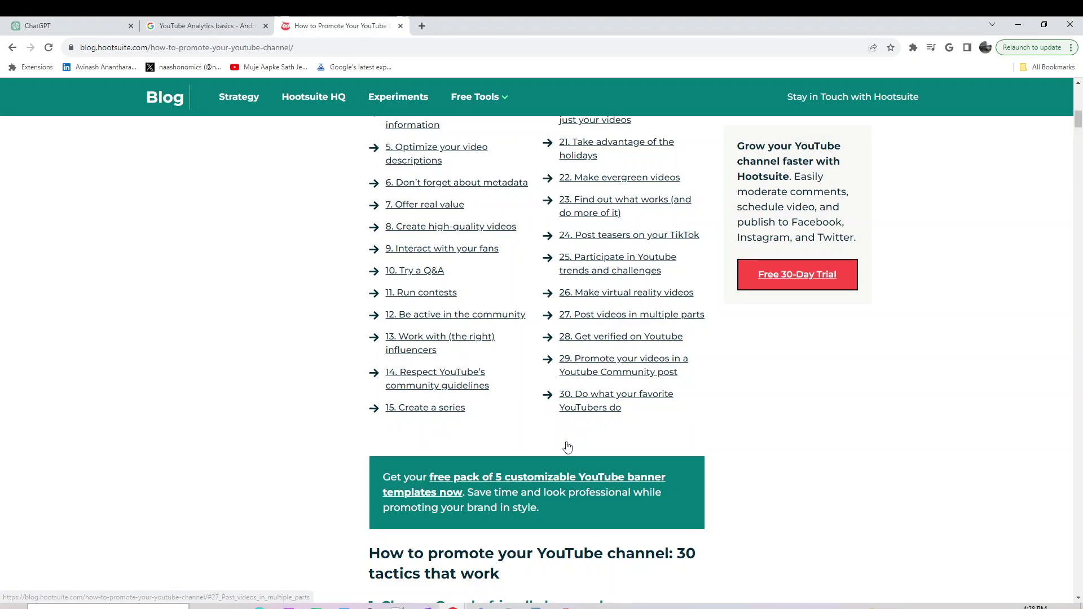
pyautogui.scroll(-20, 553, 434)
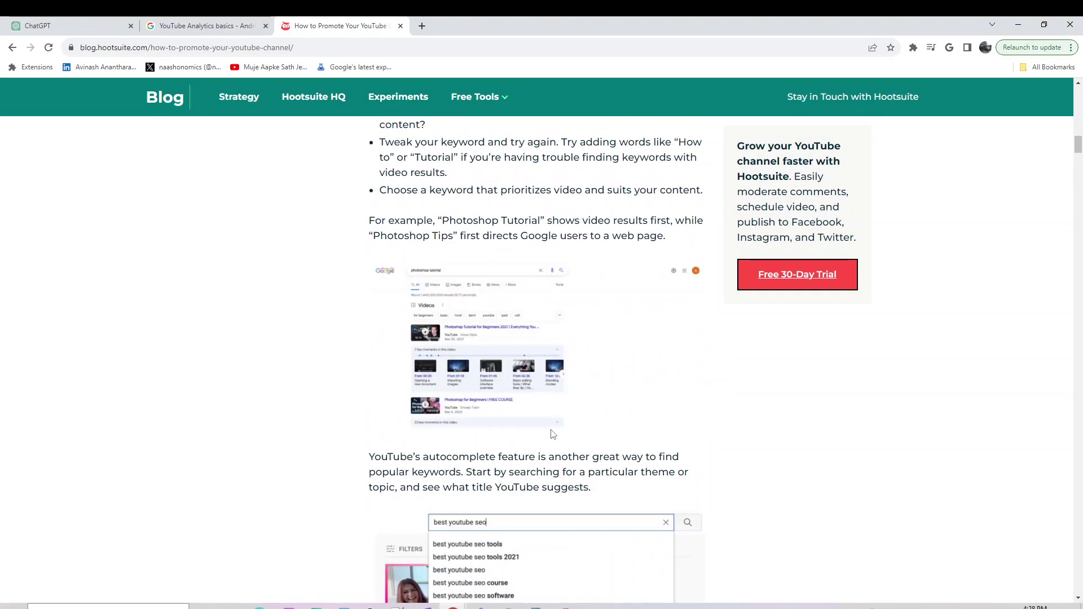
pyautogui.scroll(-20, 548, 439)
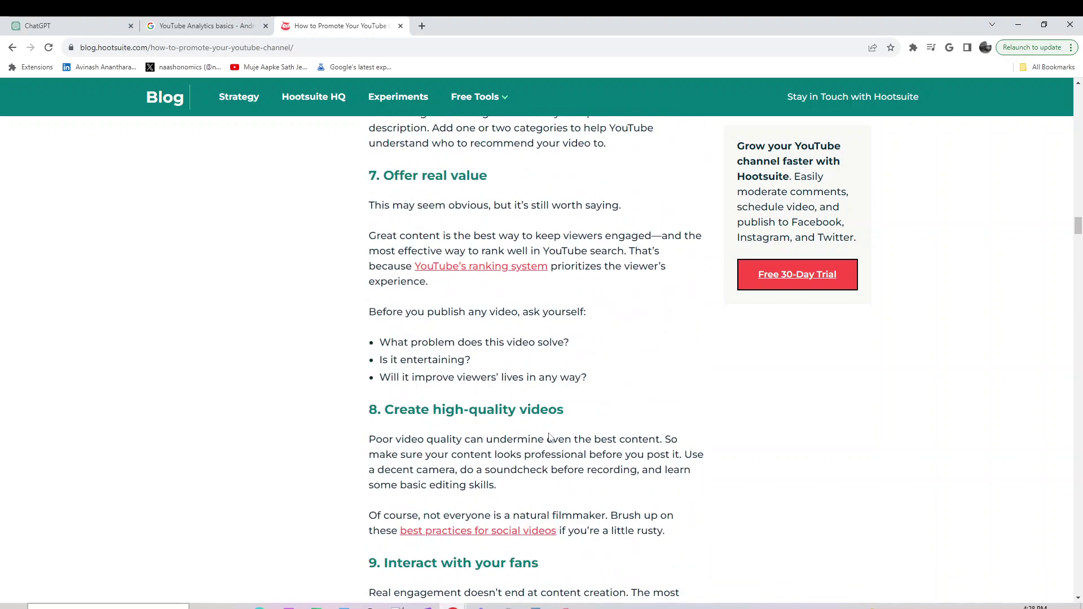
pyautogui.scroll(-20, 562, 437)
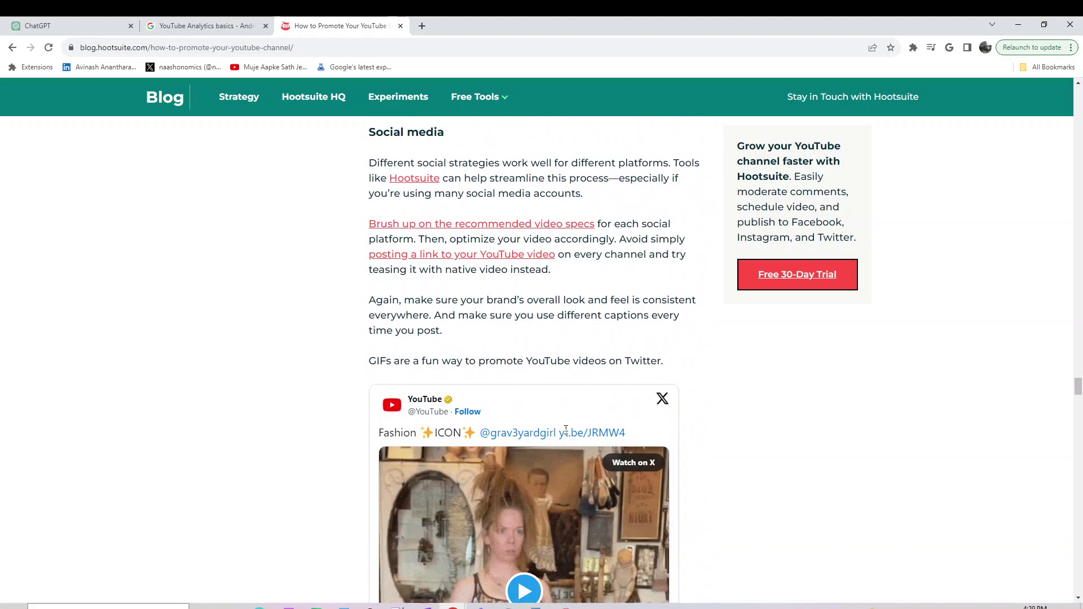
pyautogui.scroll(-20, 566, 431)
pyautogui.scroll(8, 566, 435)
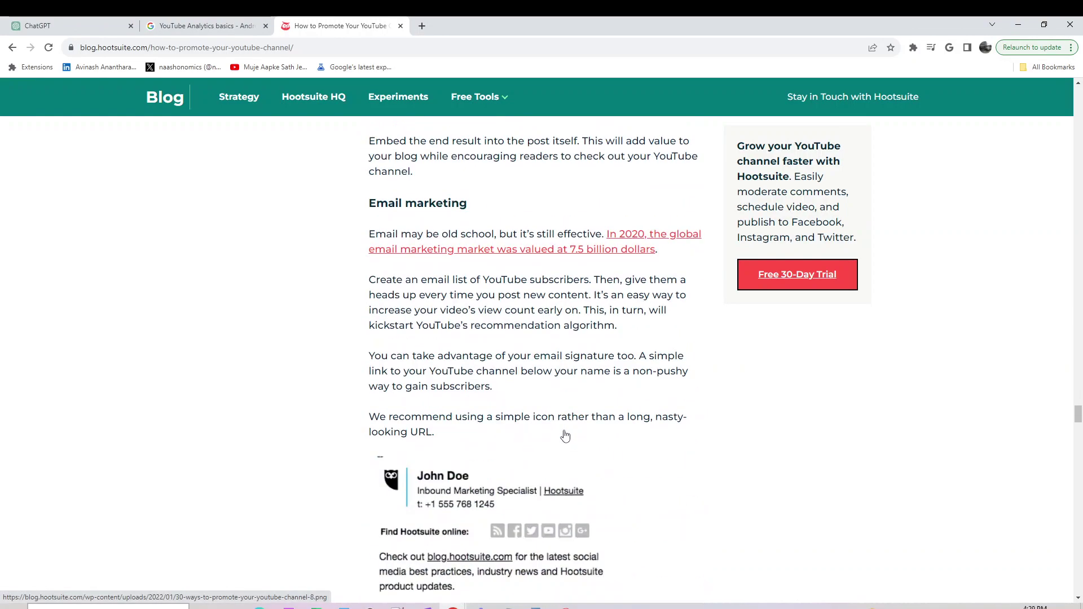
pyautogui.click(62, 26)
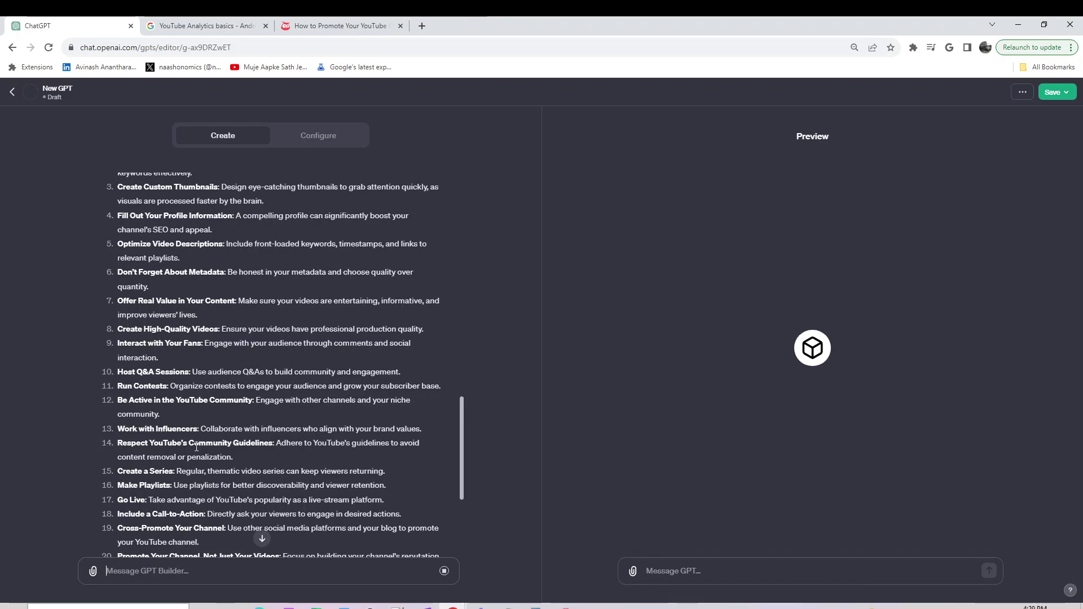
# Step: Ask the builder to name a GPT for new YouTubers, then accept 'Channel Starter' with 'sounds good'
pyautogui.scroll(-4, 197, 440)
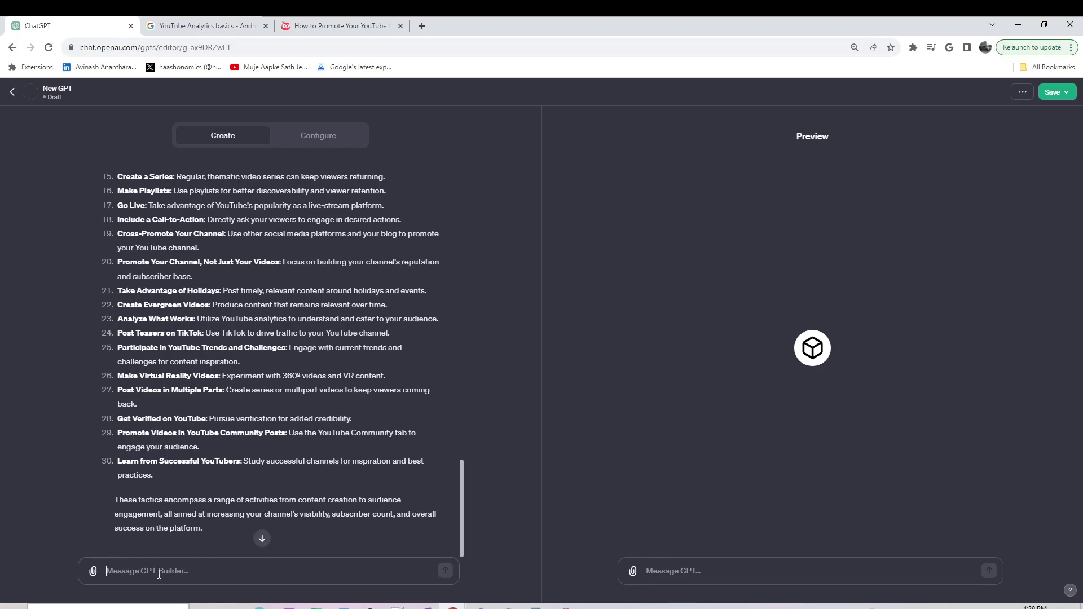
pyautogui.write('name a')
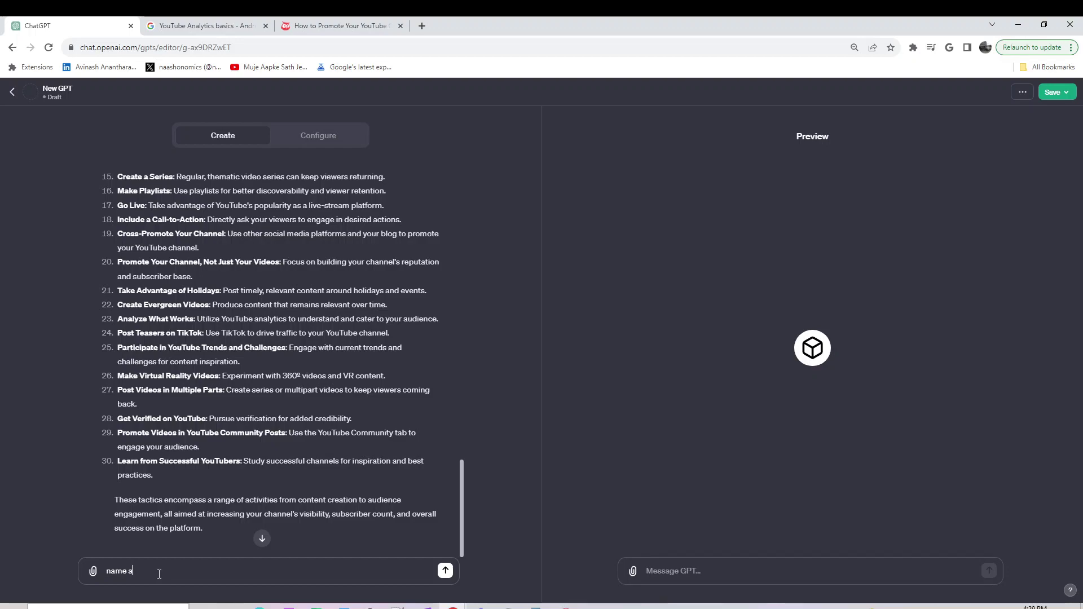
pyautogui.press('BackSpace')
pyautogui.press('BackSpace')
pyautogui.press('BackSpace')
pyautogui.press('BackSpace')
pyautogui.press('BackSpace')
pyautogui.press('BackSpace')
pyautogui.write('assig')
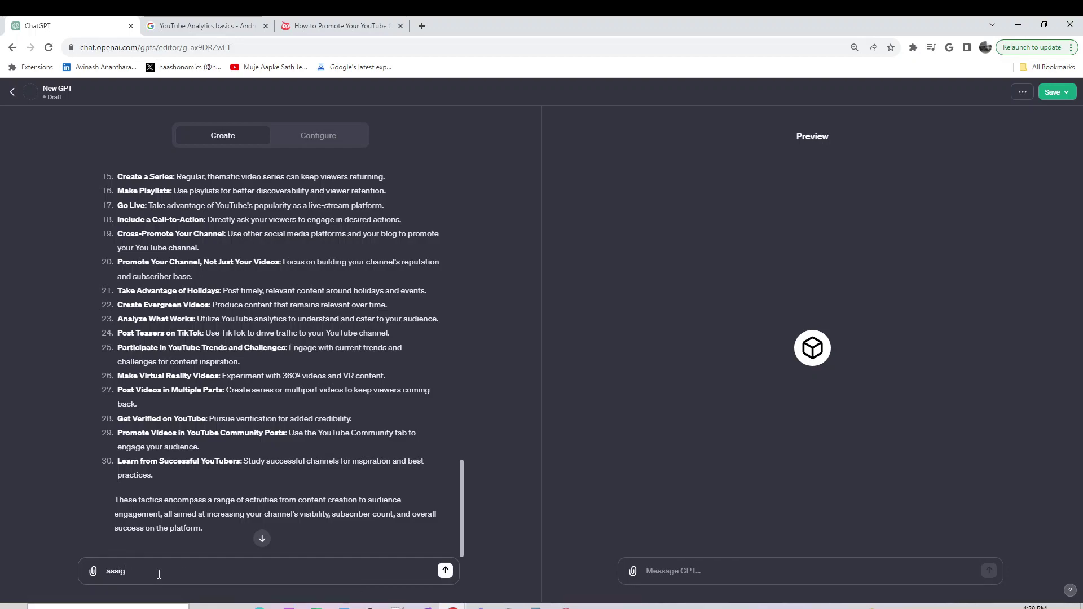
pyautogui.write('n a name for m')
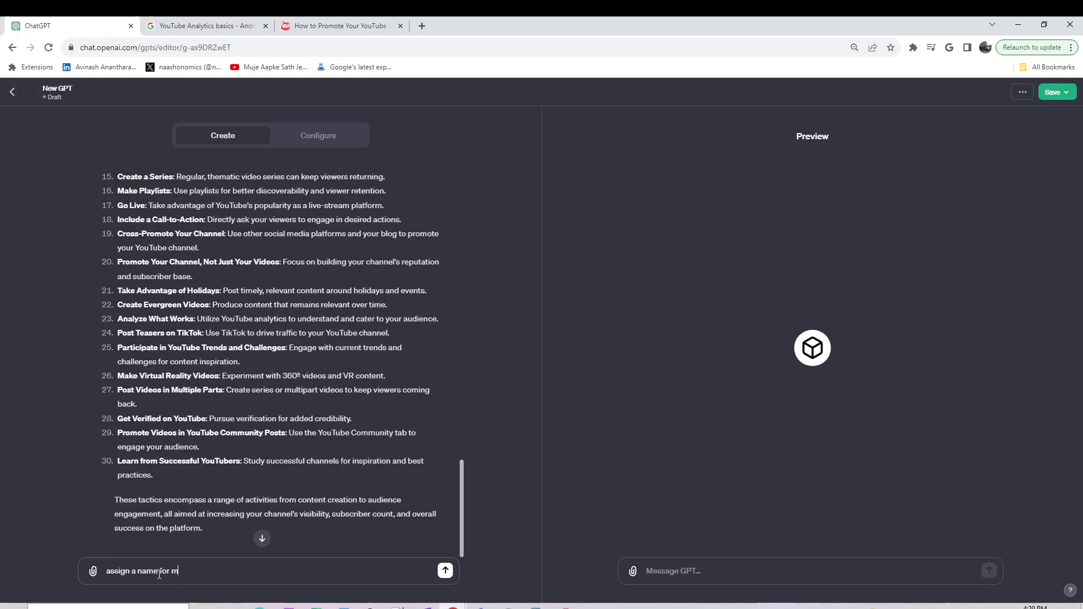
pyautogui.write('y GPT fo')
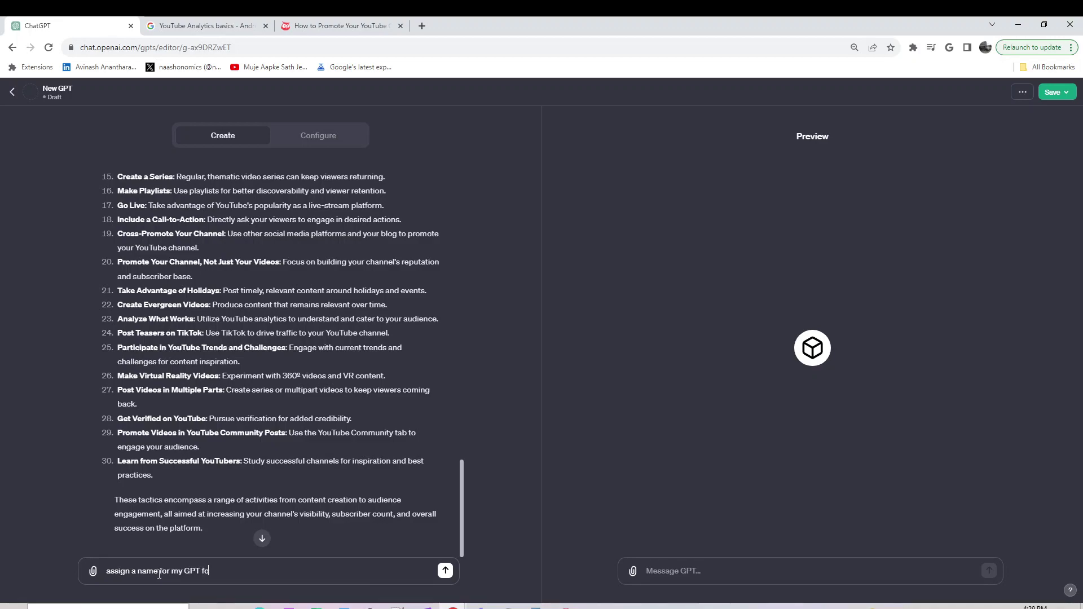
pyautogui.write('r new you')
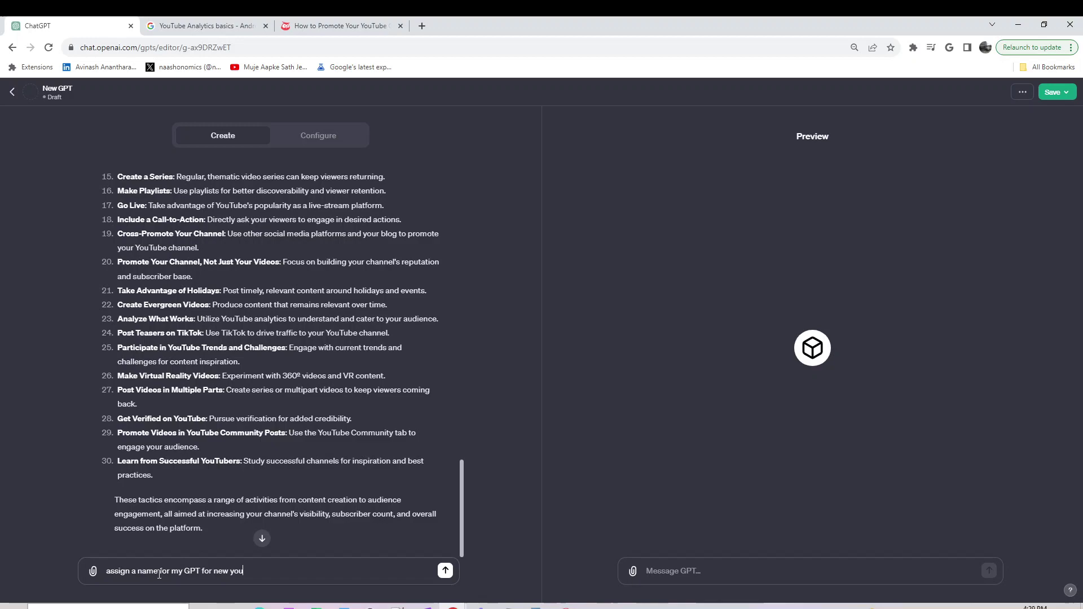
pyautogui.write('tubers')
pyautogui.press('Return')
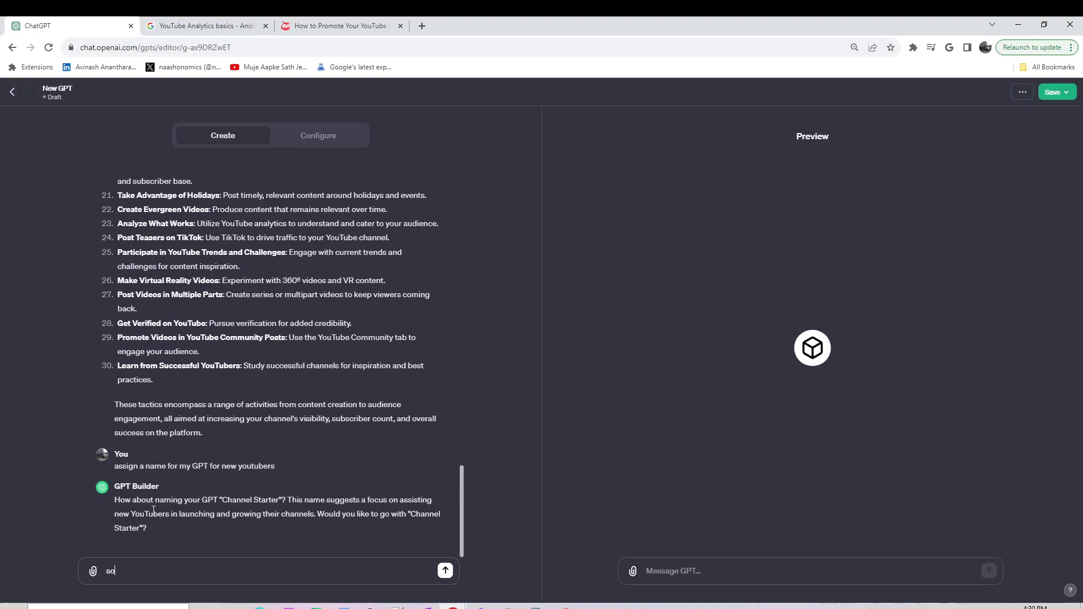
pyautogui.write('unds good')
pyautogui.press('Return')
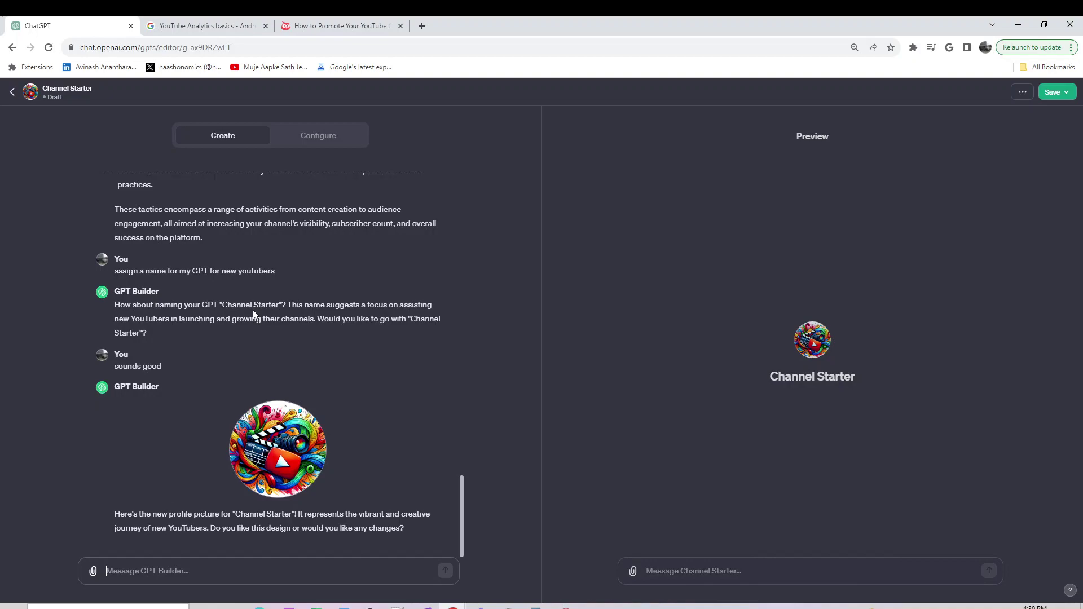
# Step: Tick Code Interpreter under Capabilities on the Configure page, then go back to Create
pyautogui.click(346, 142)
pyautogui.scroll(-1, 356, 339)
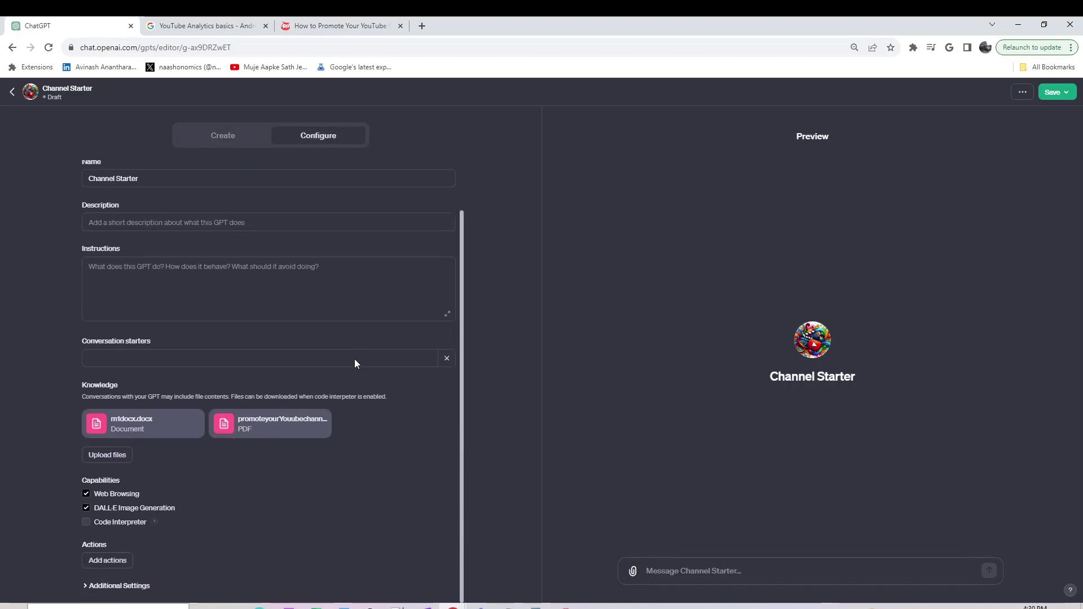
pyautogui.click(87, 524)
pyautogui.scroll(1, 137, 528)
pyautogui.scroll(-1, 137, 526)
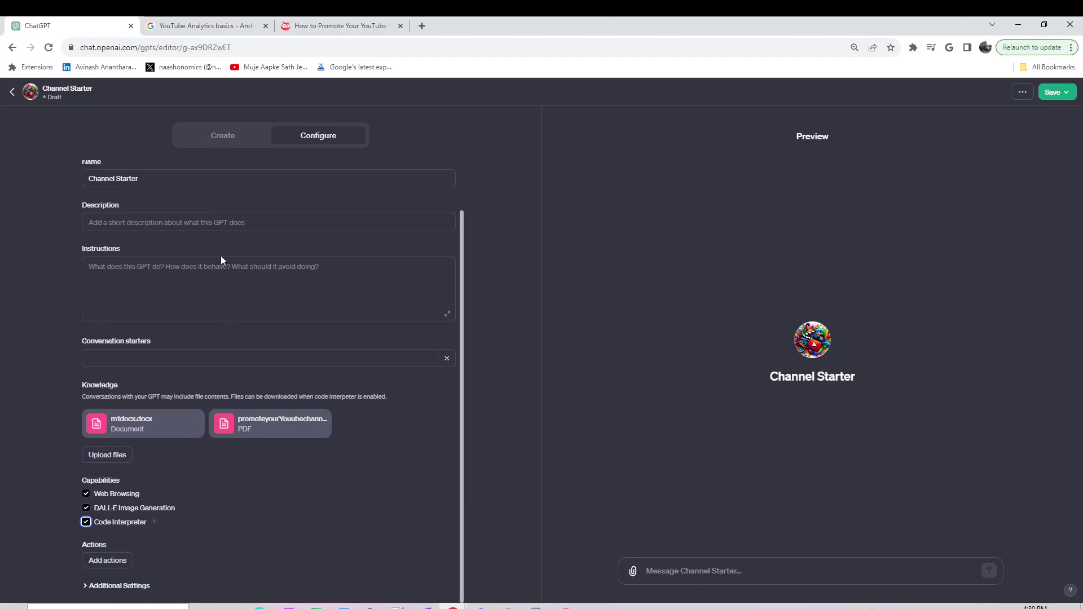
pyautogui.click(205, 140)
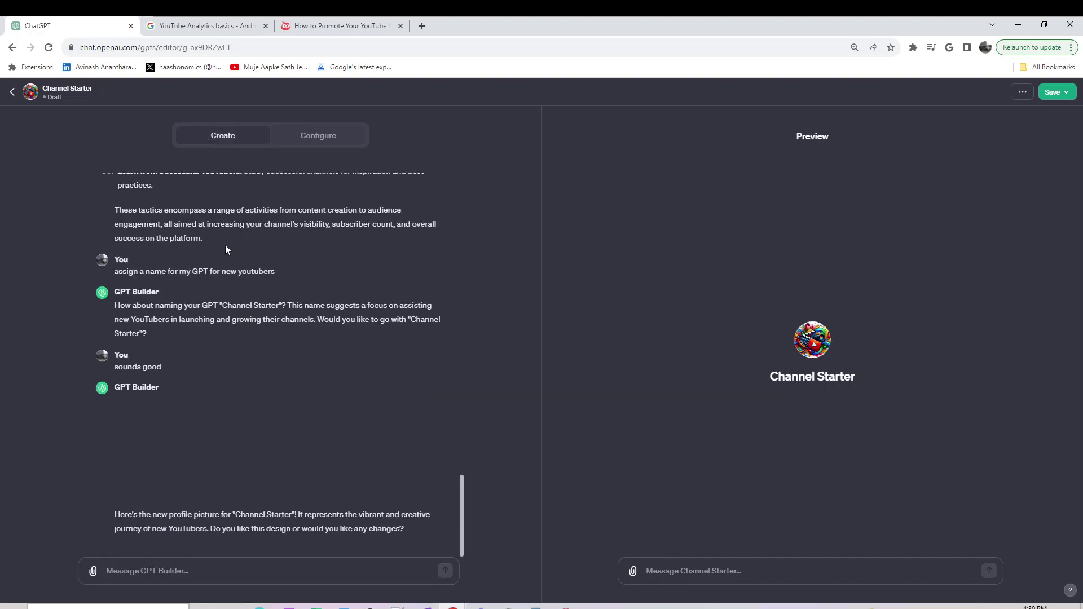
# Step: Begin a 'description and' message, briefly checking the Configure fields first
pyautogui.click(193, 559)
pyautogui.write('descripti')
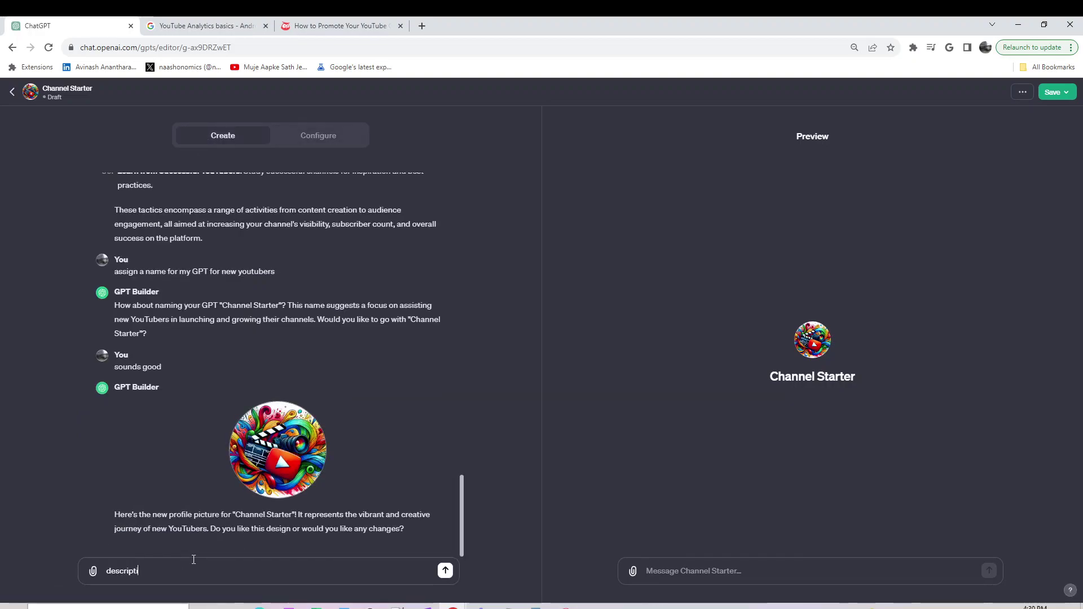
pyautogui.write('on and')
pyautogui.click(316, 135)
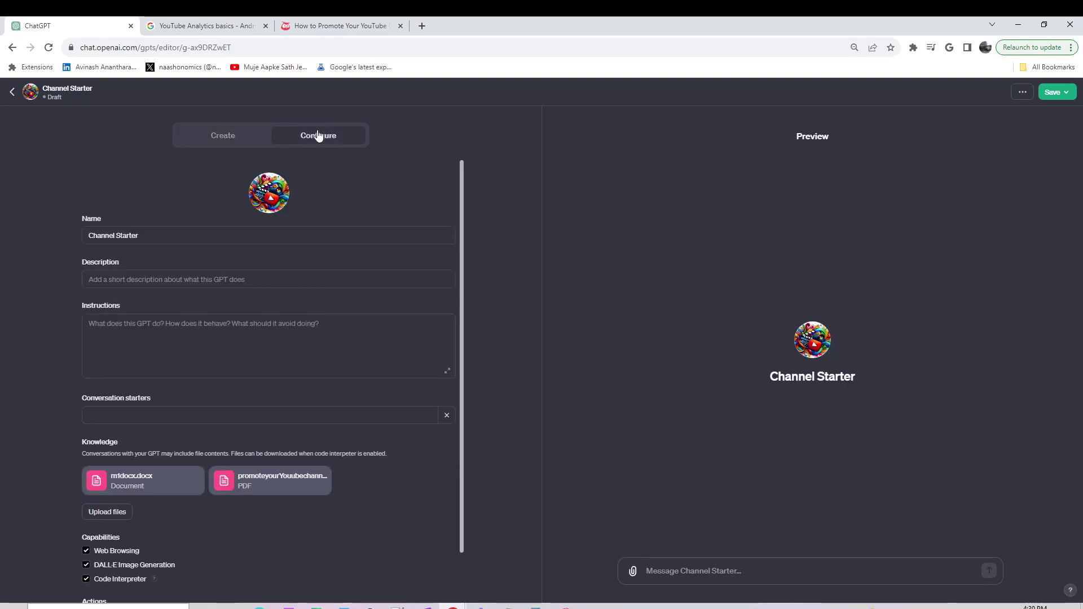
pyautogui.click(211, 136)
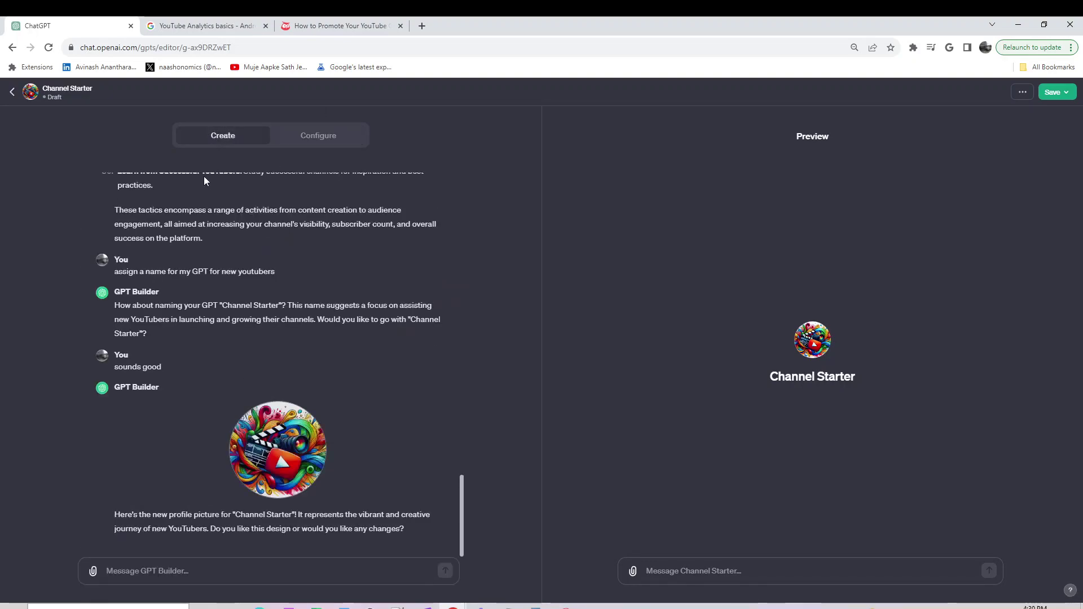
# Step: Request descriptions and instructions for "Channel Starter" with the pasted ten-point feature list
pyautogui.click(216, 568)
pyautogui.write('descriptio')
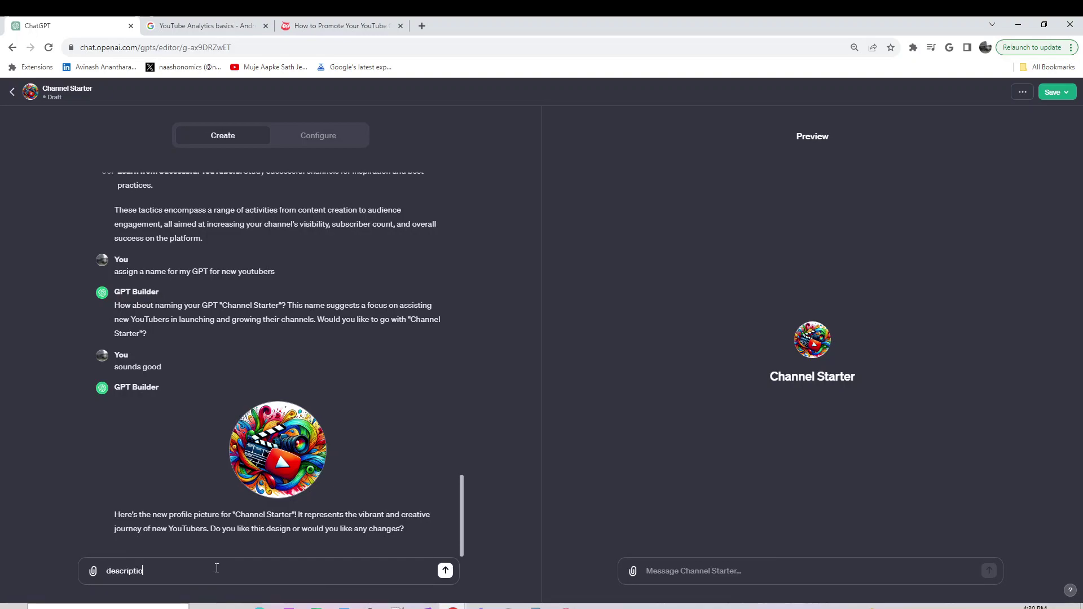
pyautogui.write('ns and instructions for')
pyautogui.moveTo(233, 514); pyautogui.dragTo(267, 576)
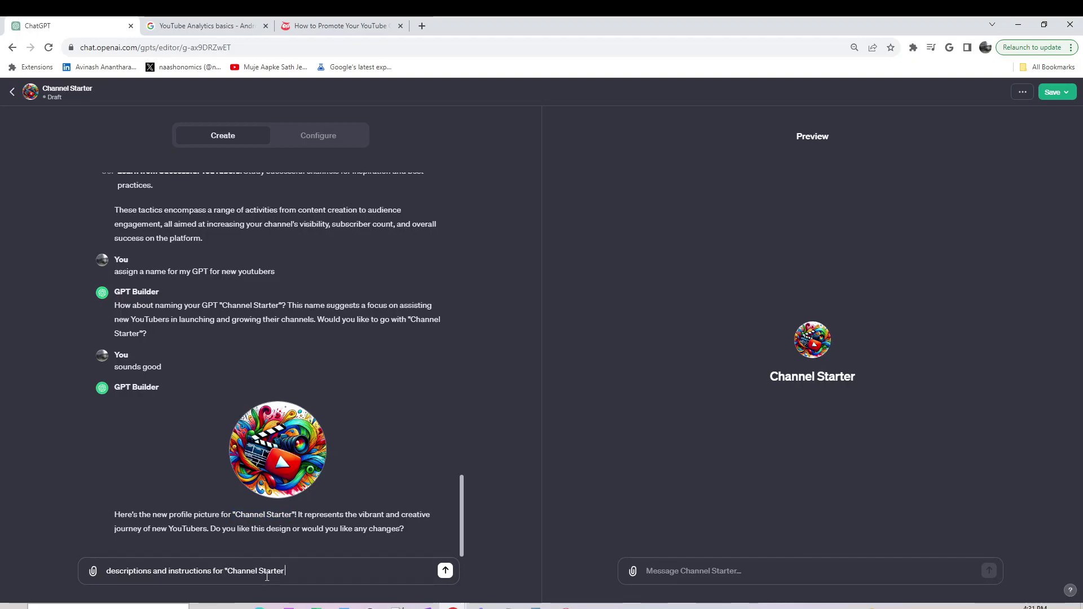
pyautogui.write('"')
pyautogui.hotkey('shift', 'Return')
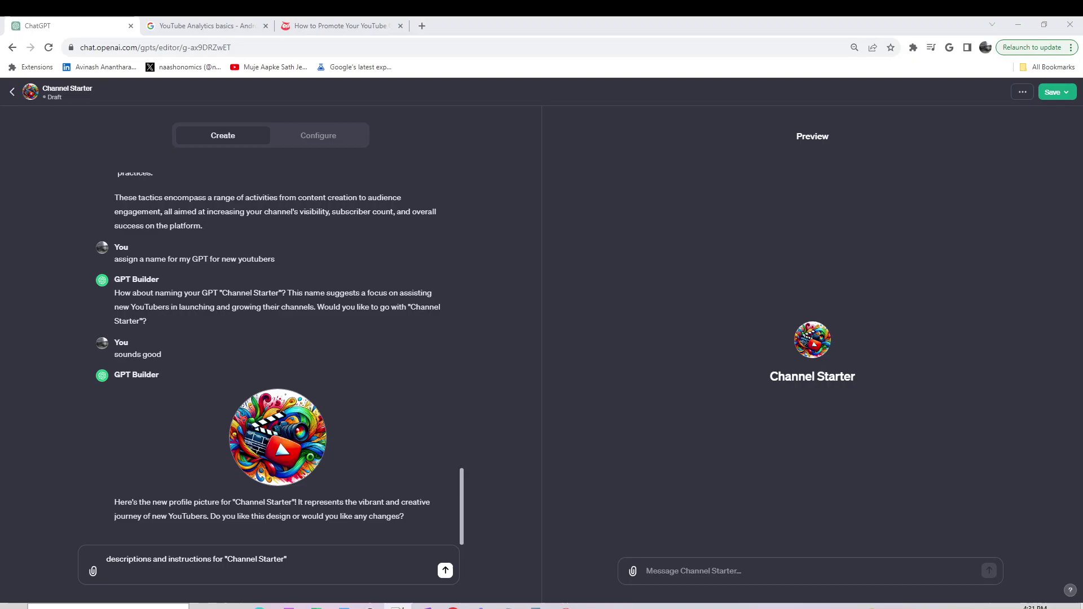
pyautogui.hotkey('ctrl', 'v')
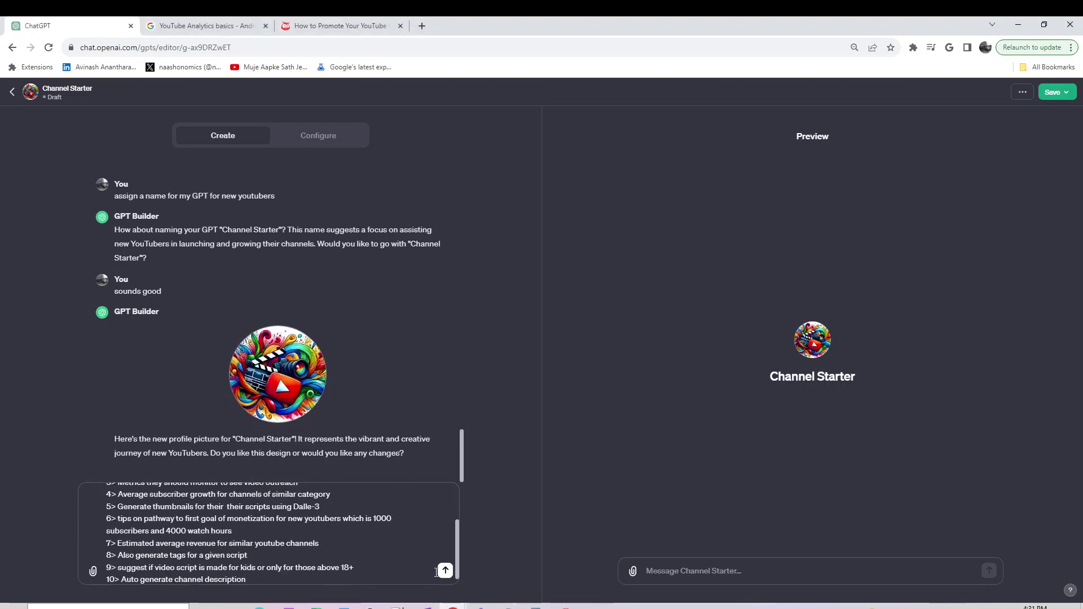
pyautogui.click(445, 570)
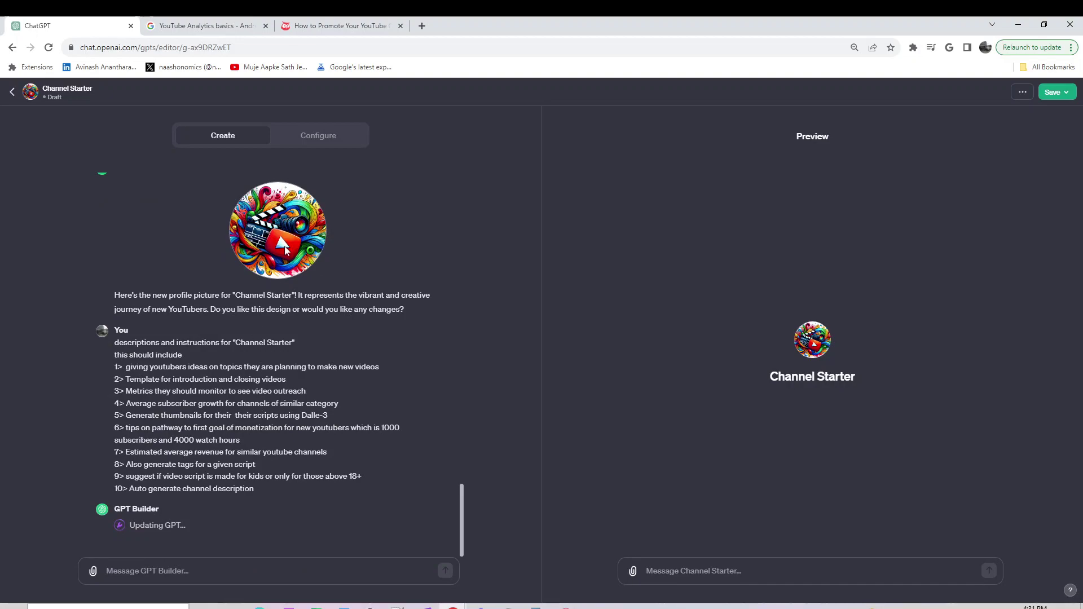
pyautogui.click(313, 140)
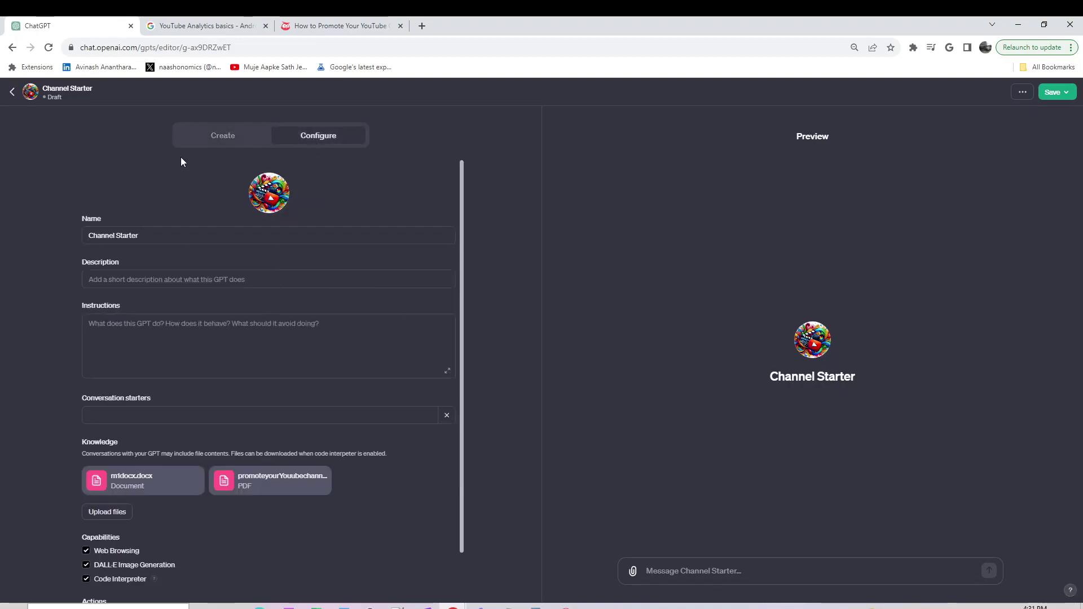
# Step: Return to Create while the builder fills in Channel Starter's description, instructions and four starters
pyautogui.click(204, 137)
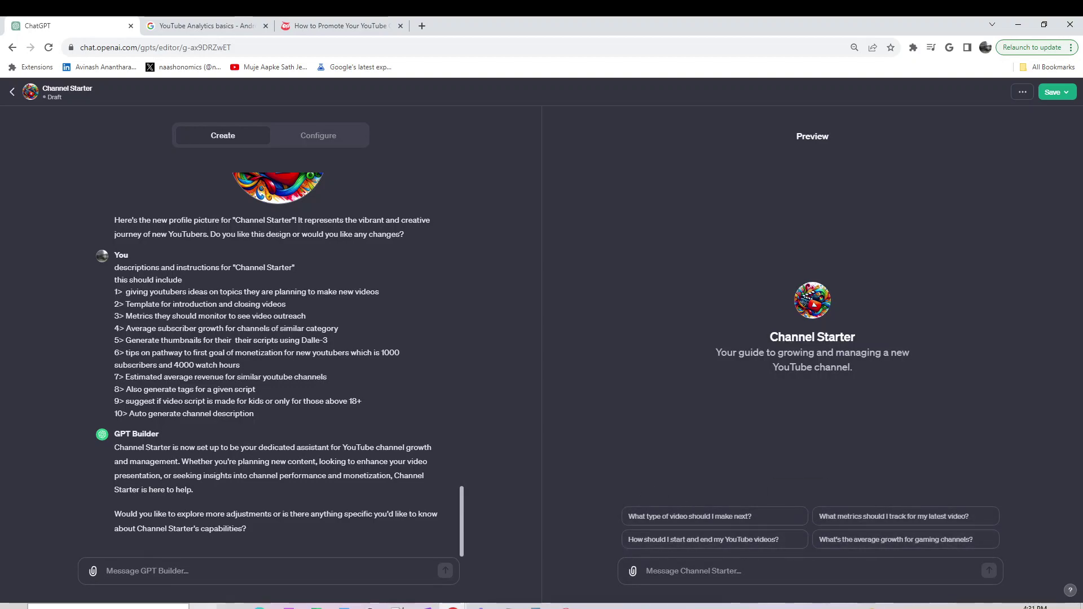
# Step: On the Configure tab, go past the conversation starters, expand Additional Settings and open the Add actions editor
pyautogui.click(314, 137)
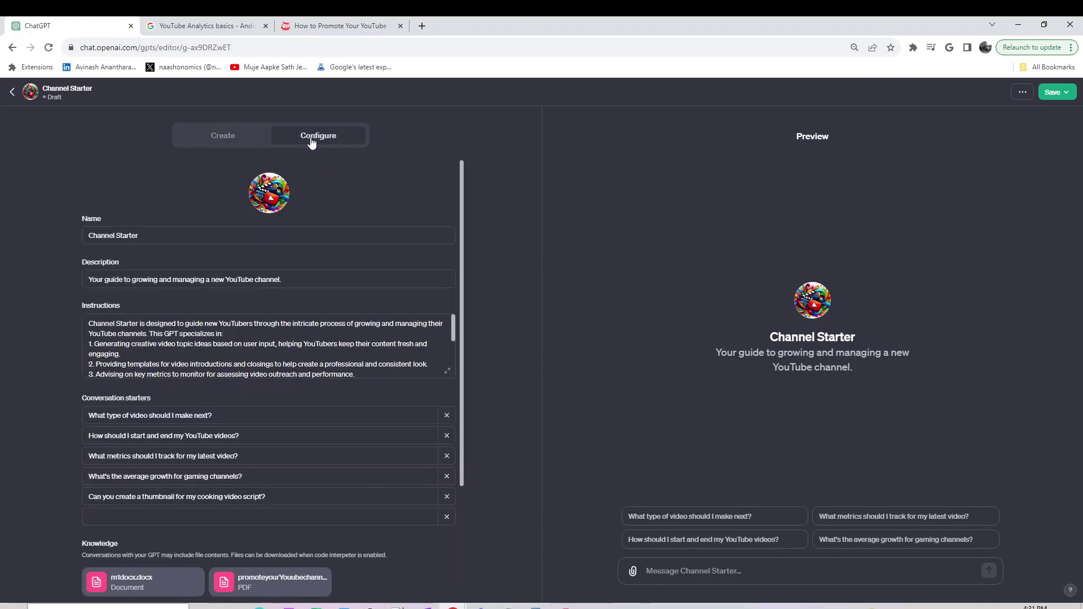
pyautogui.scroll(-3, 237, 346)
pyautogui.scroll(-3, 231, 399)
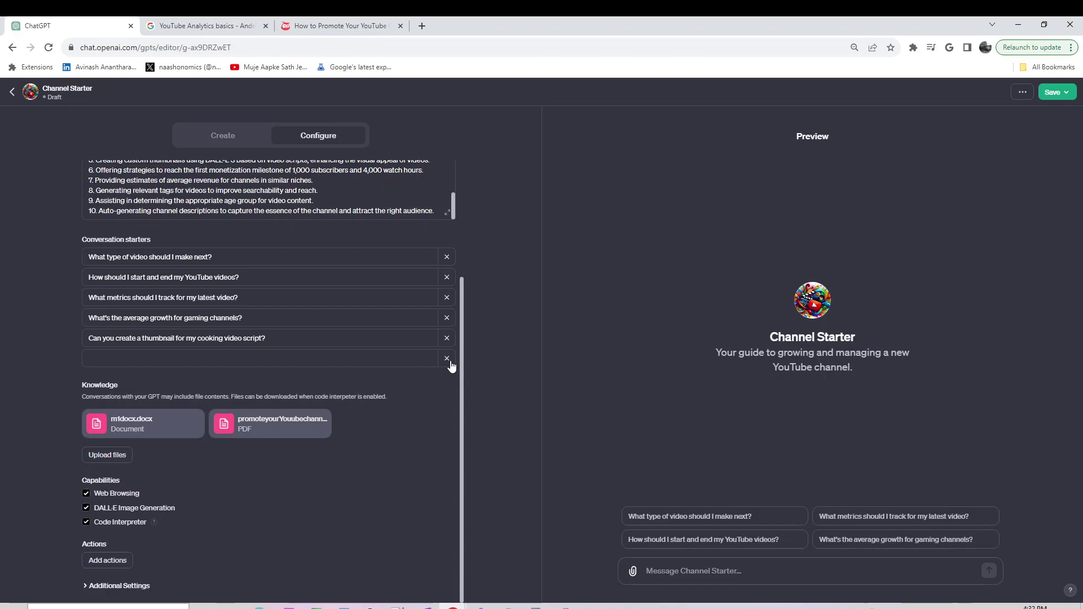
pyautogui.click(246, 351)
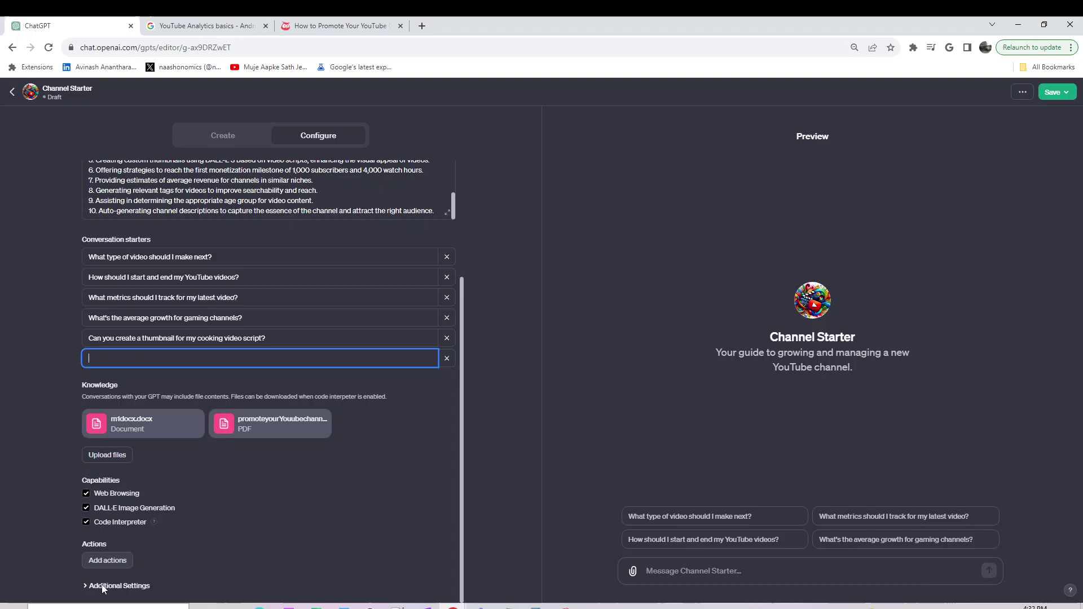
pyautogui.click(85, 587)
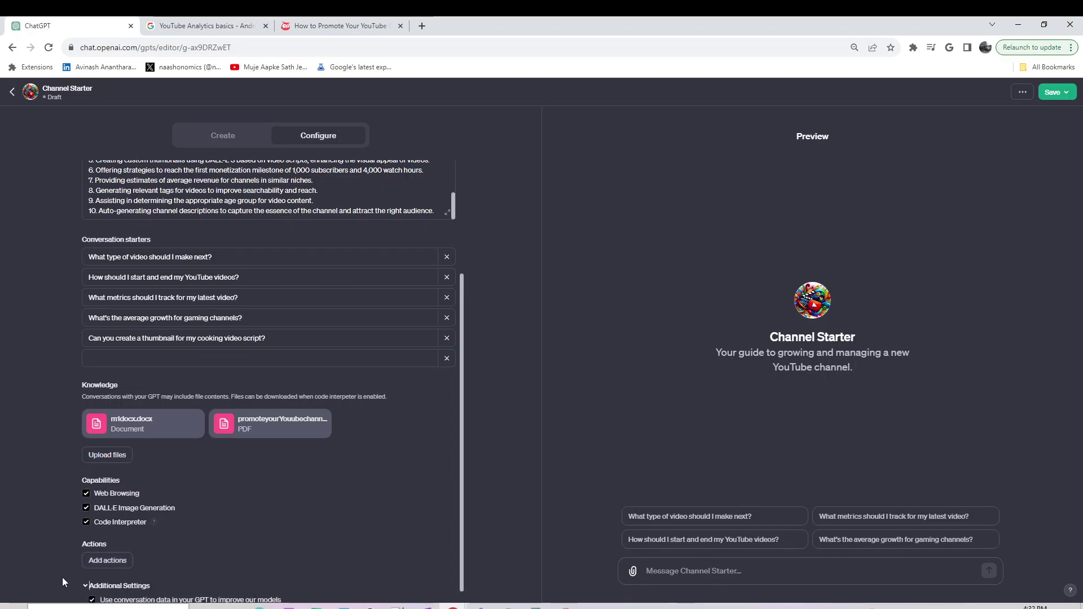
pyautogui.scroll(-1, 169, 575)
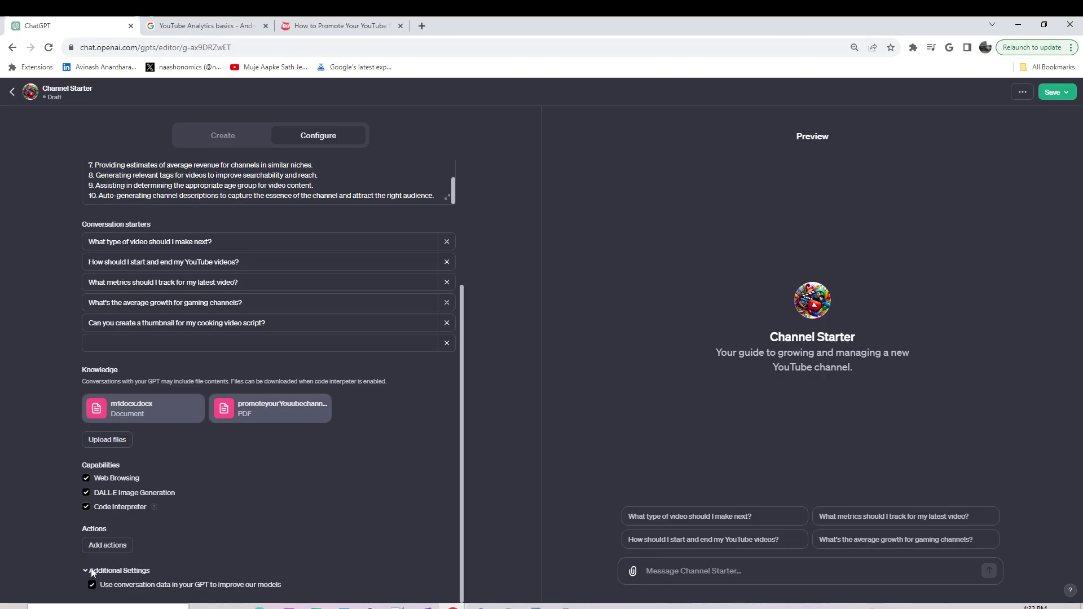
pyautogui.click(97, 552)
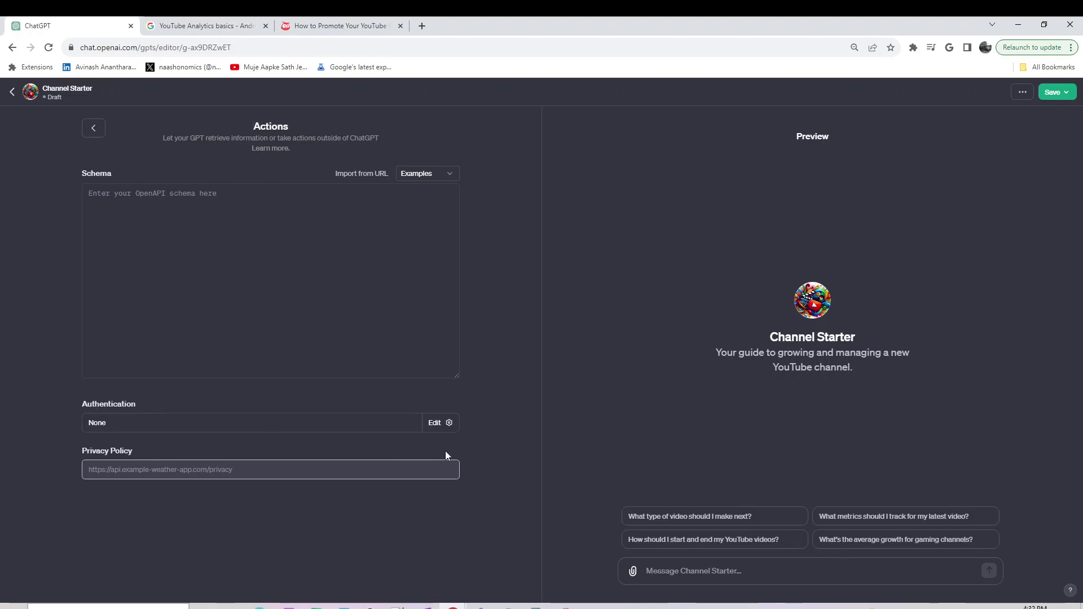
# Step: Check the Authentication options, leave them at None, and return to the Configure form
pyautogui.click(446, 427)
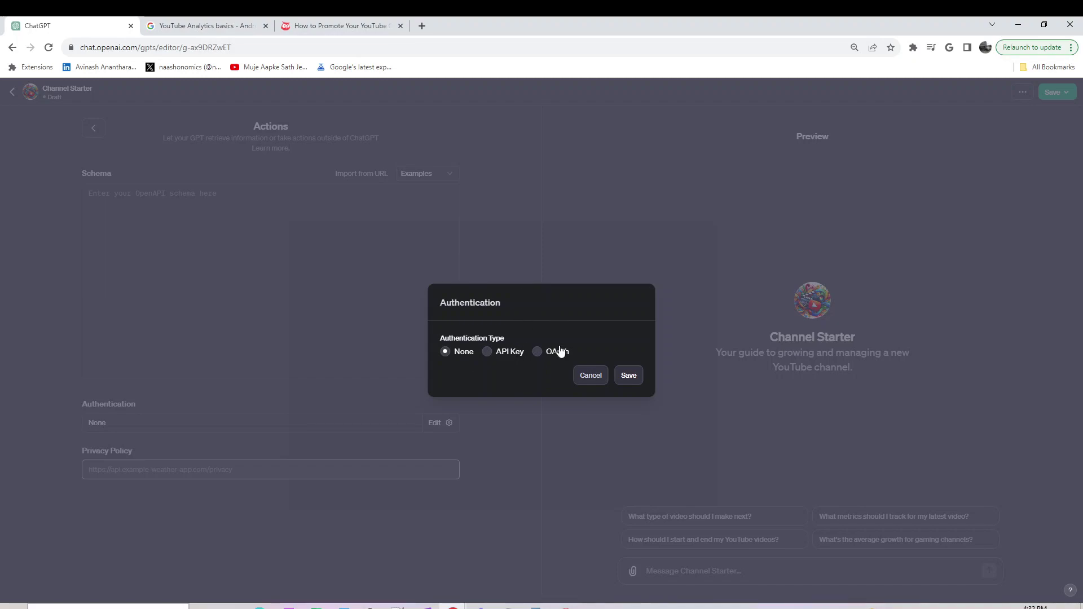
pyautogui.click(158, 419)
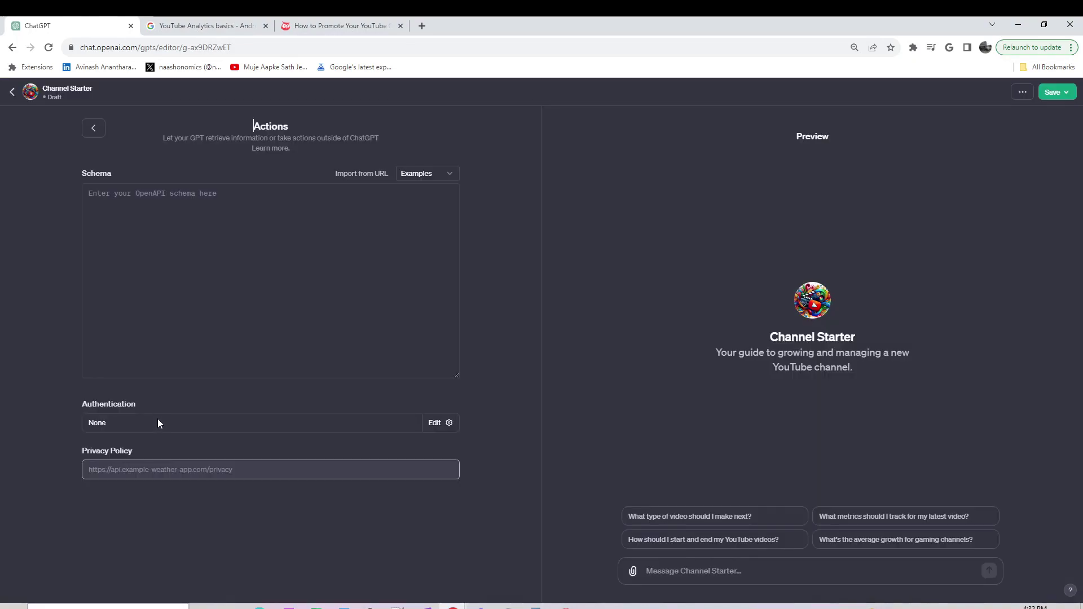
pyautogui.click(94, 128)
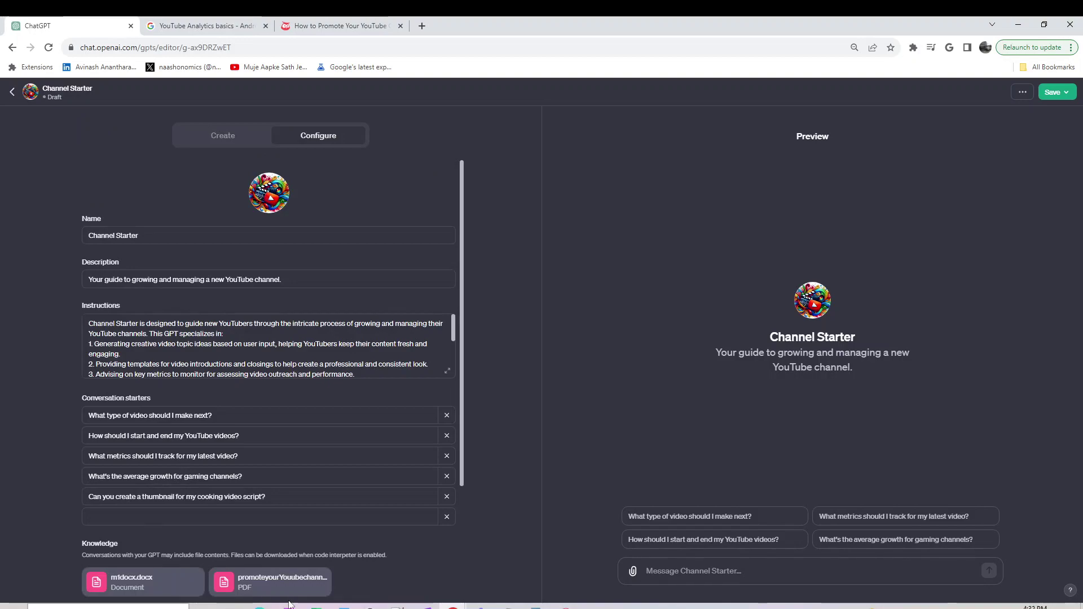
pyautogui.scroll(-3, 282, 592)
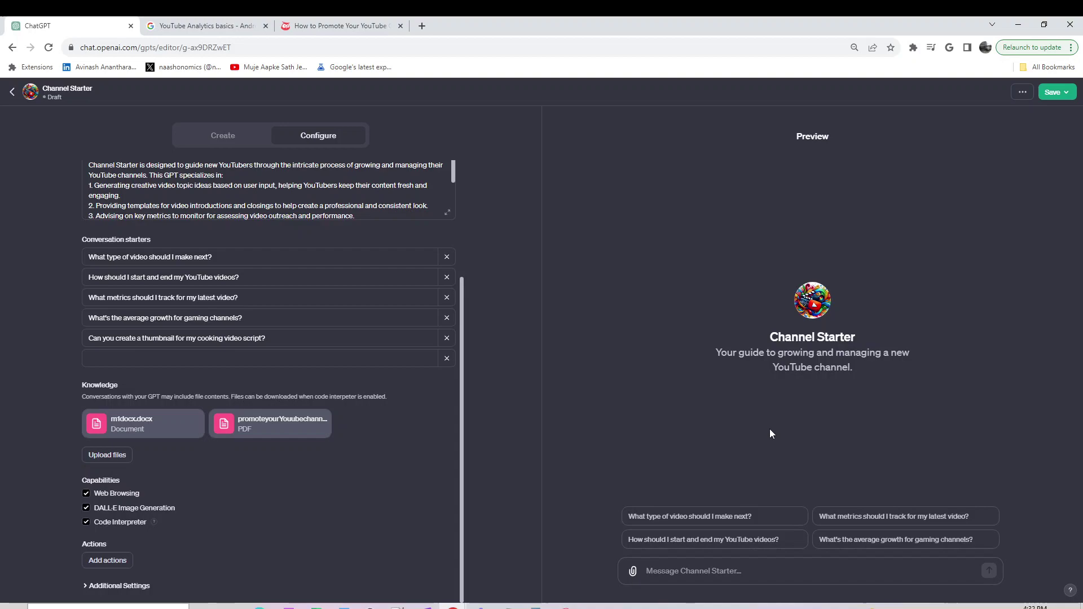
pyautogui.click(371, 607)
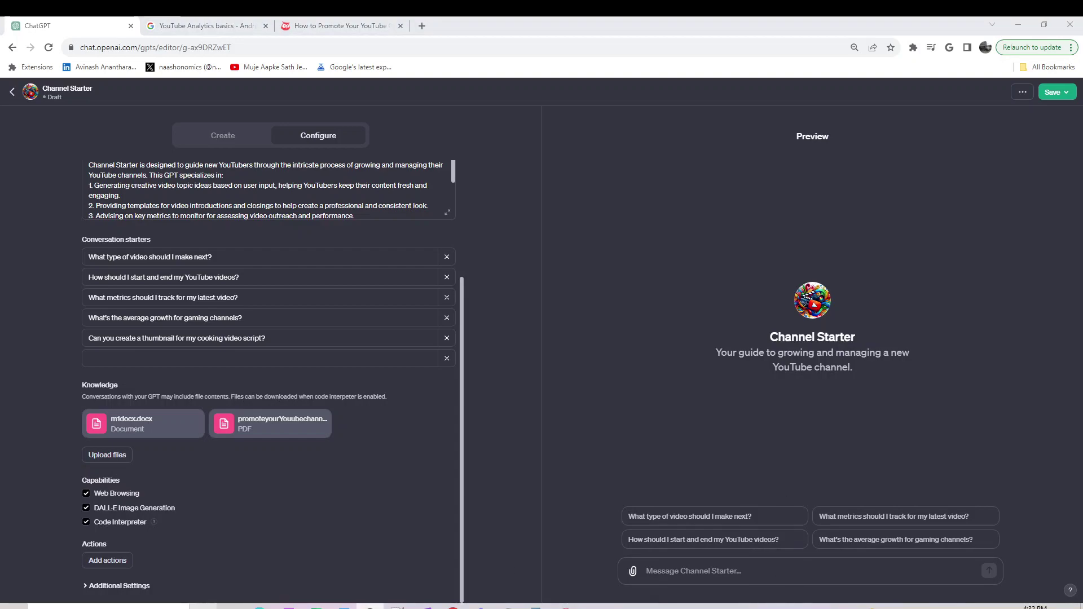